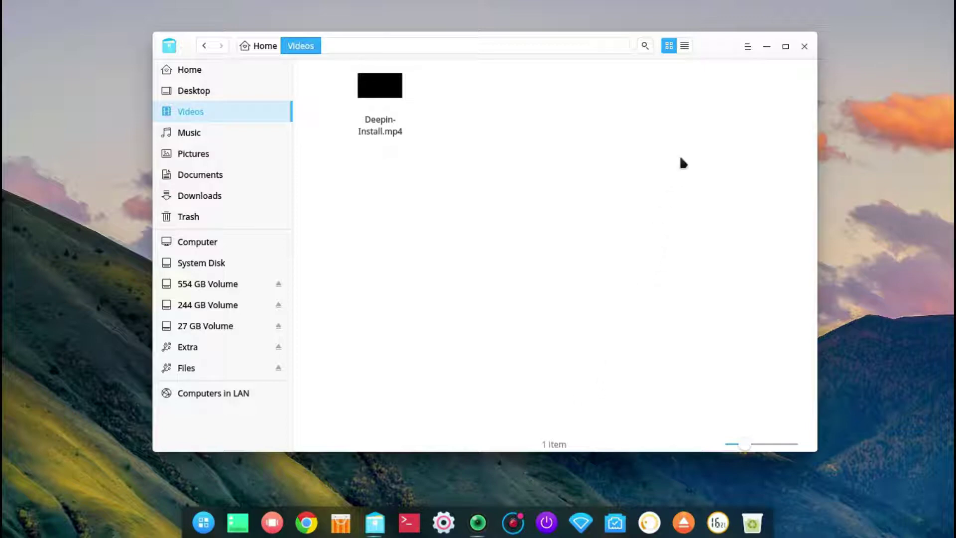
Step: Play Deepin-Install.mp4 from the file manager full screen in Deepin Movie
left_click_drag(710, 40, 673, 36)
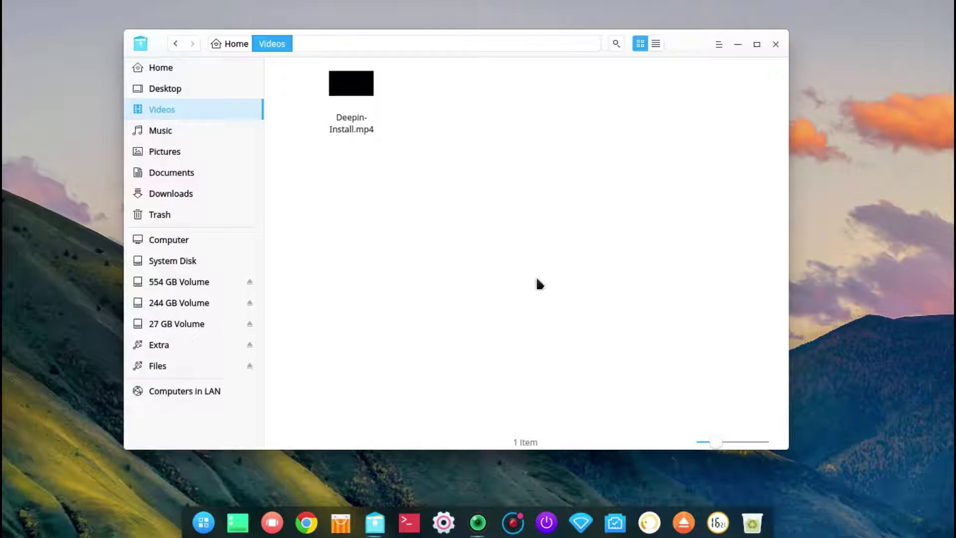
double_click(347, 94)
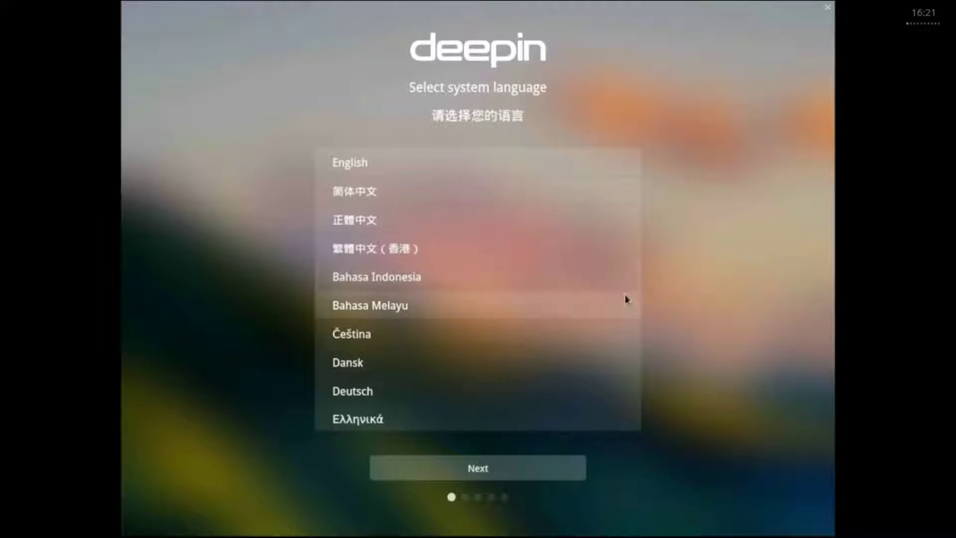
left_click(347, 166)
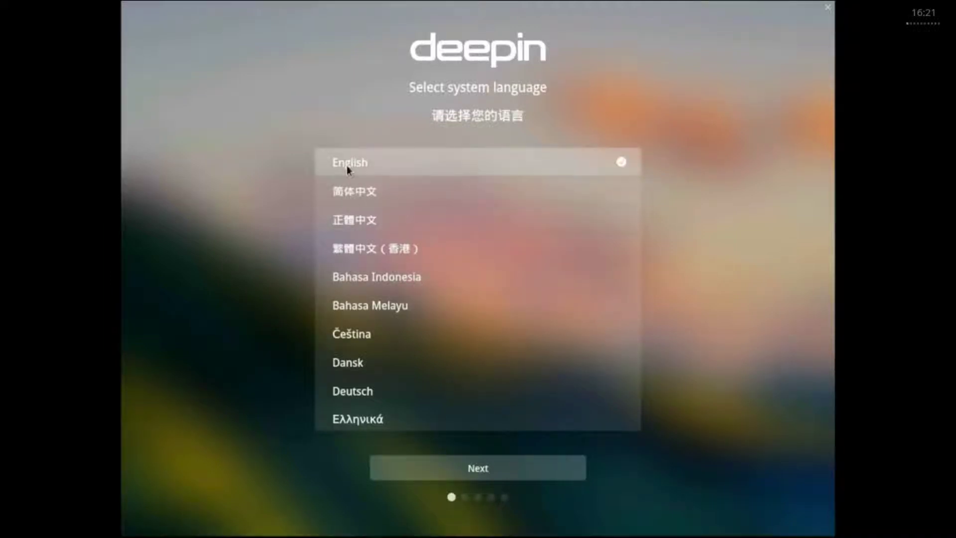
left_click(478, 471)
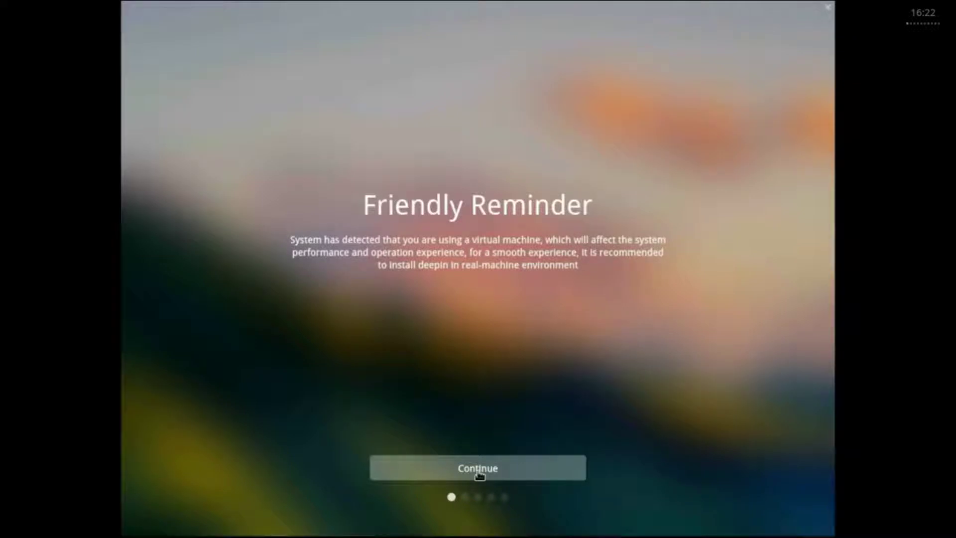
left_click(479, 473)
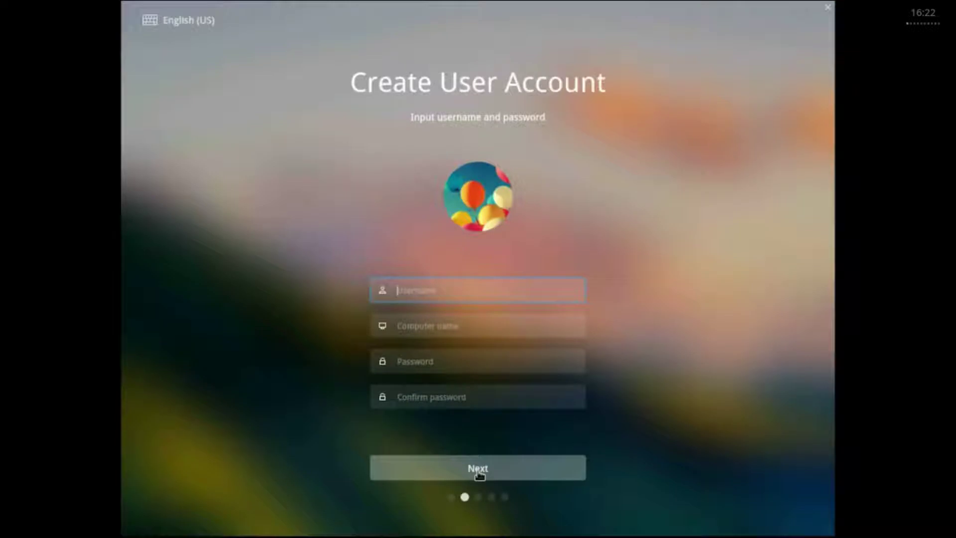
type("Dee")
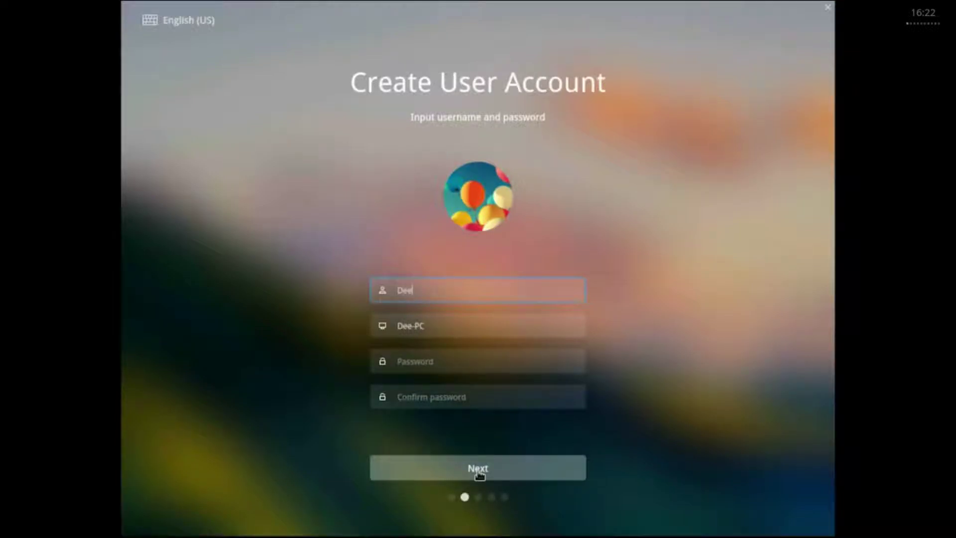
type("pin")
left_click(442, 363)
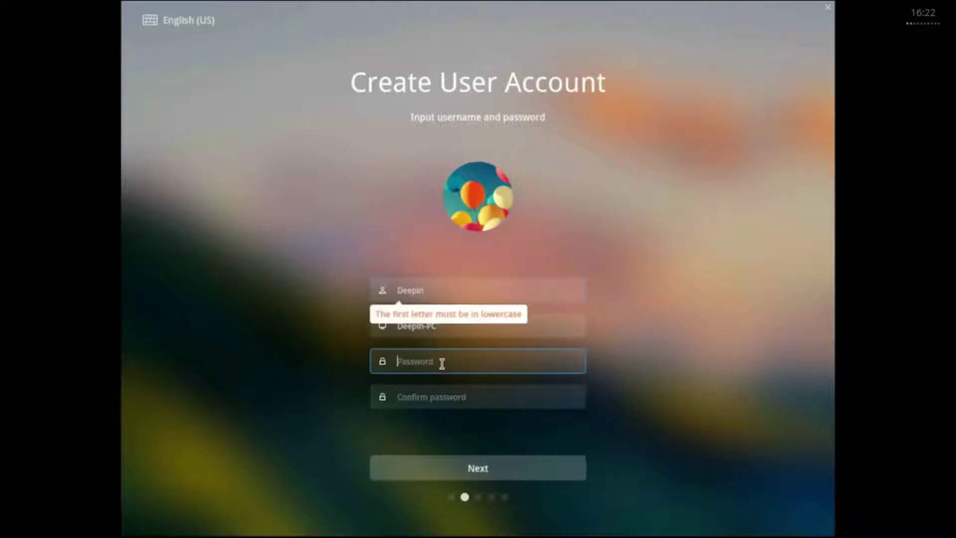
left_click(398, 291)
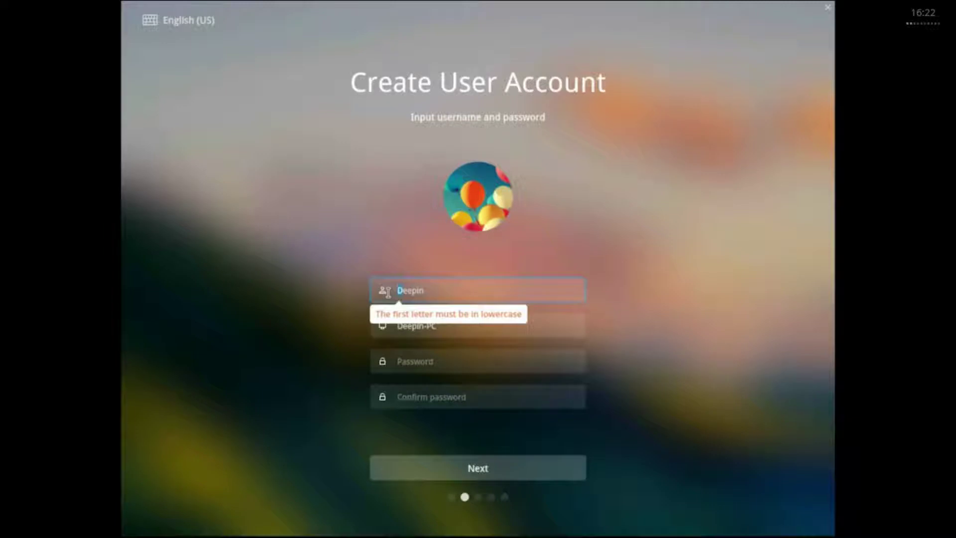
type("d")
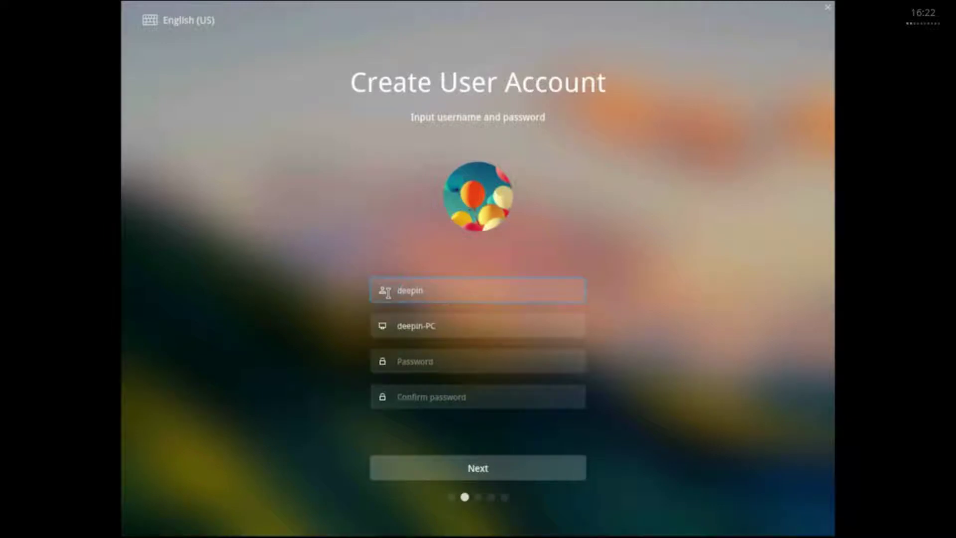
left_click(407, 361)
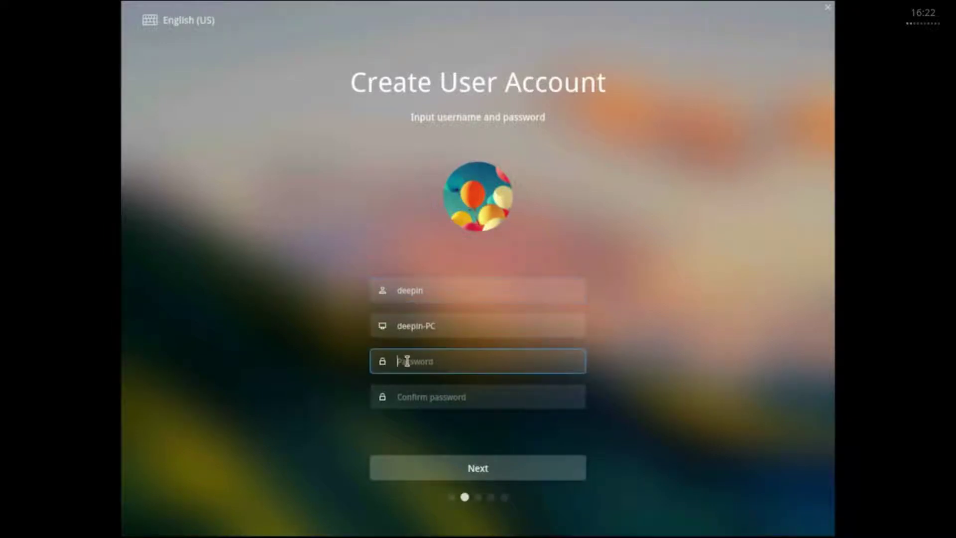
type("deepin12")
key("Tab")
type("dee")
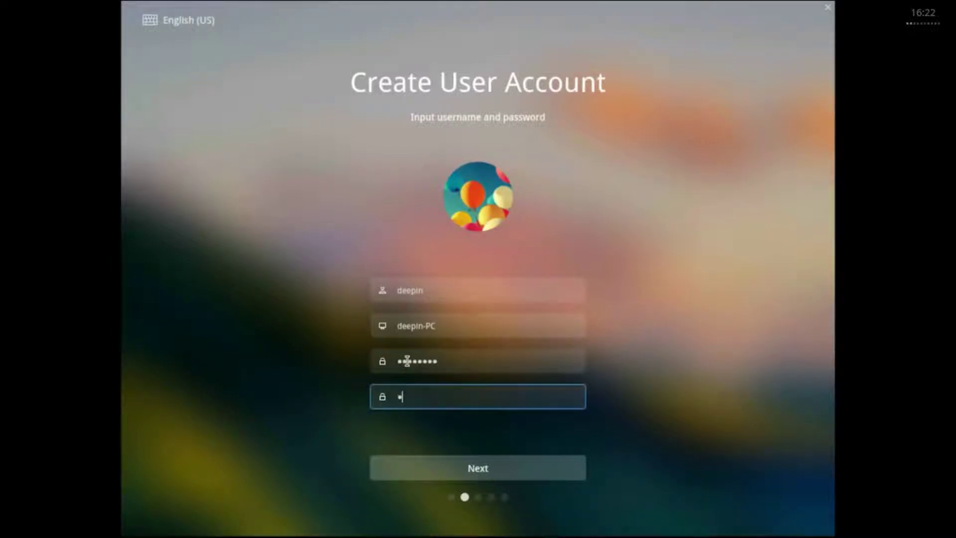
type("pin12")
left_click(480, 469)
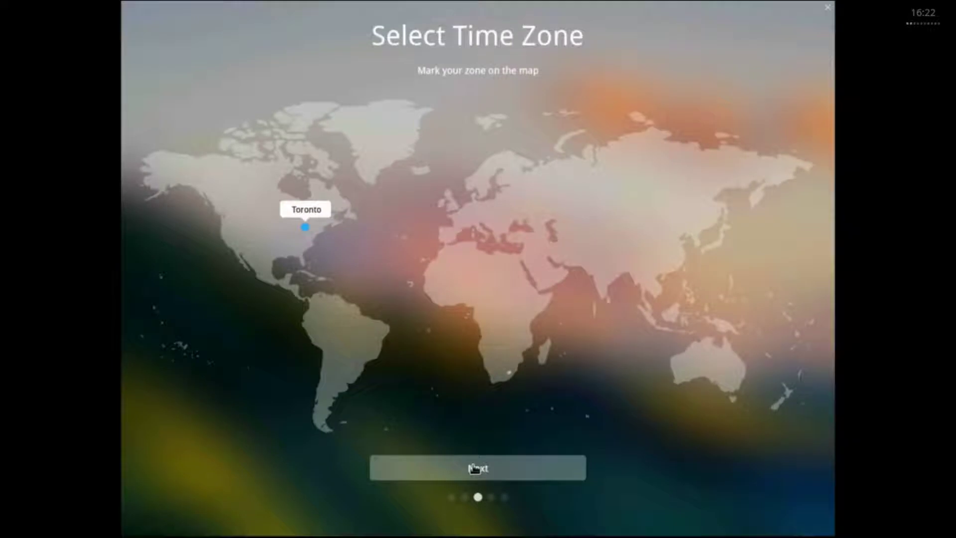
left_click(475, 468)
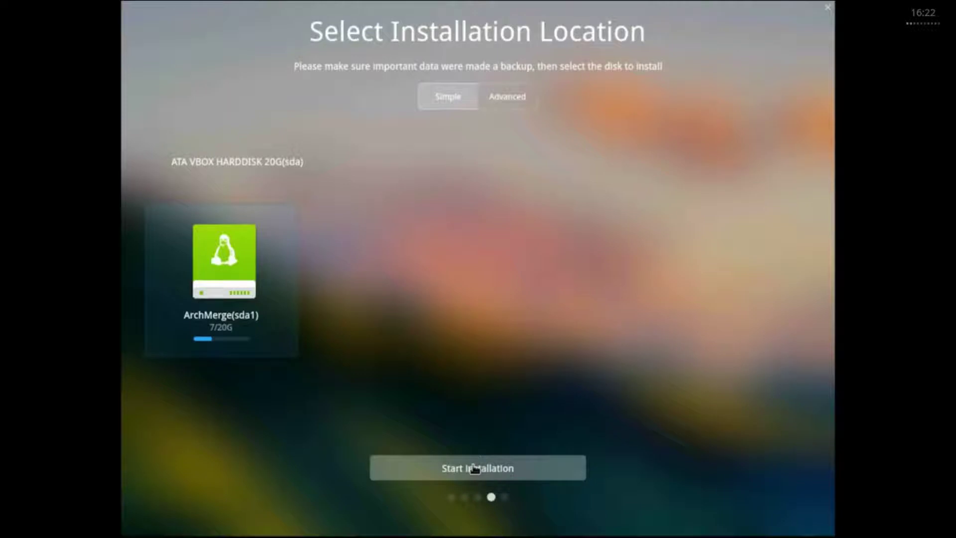
left_click(474, 468)
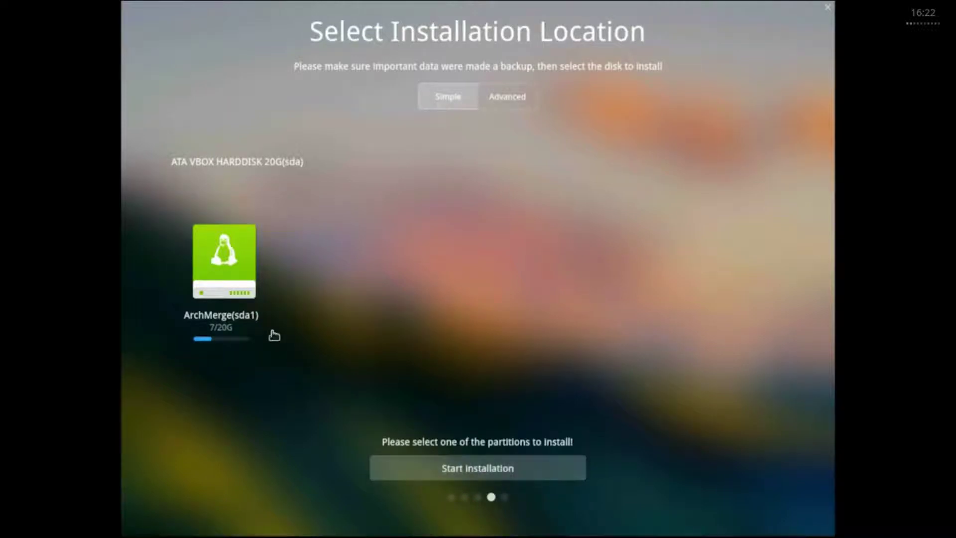
left_click(242, 289)
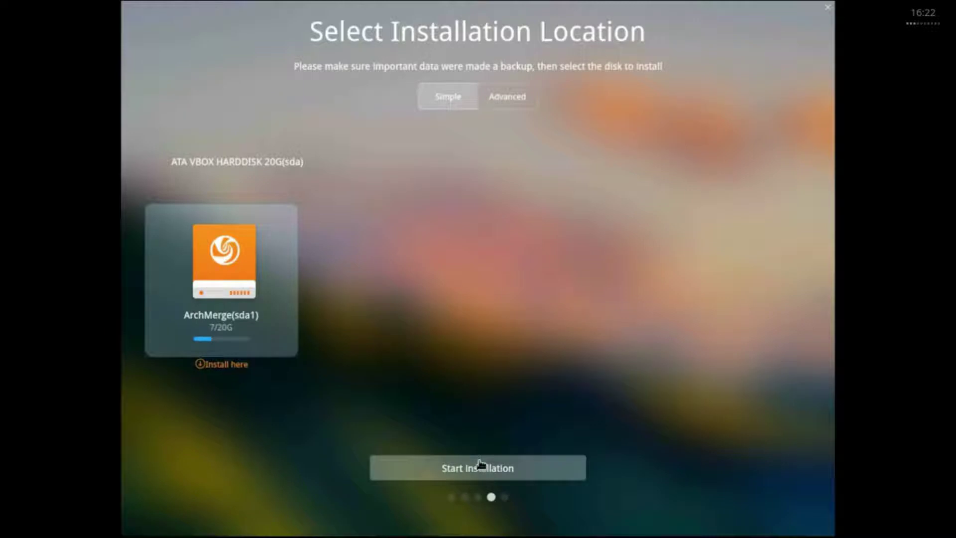
left_click(504, 99)
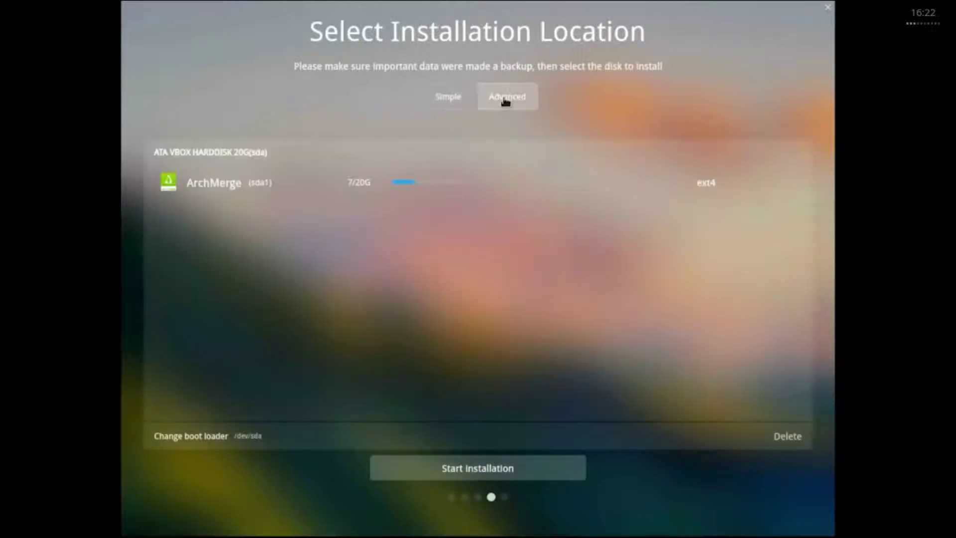
left_click(230, 186)
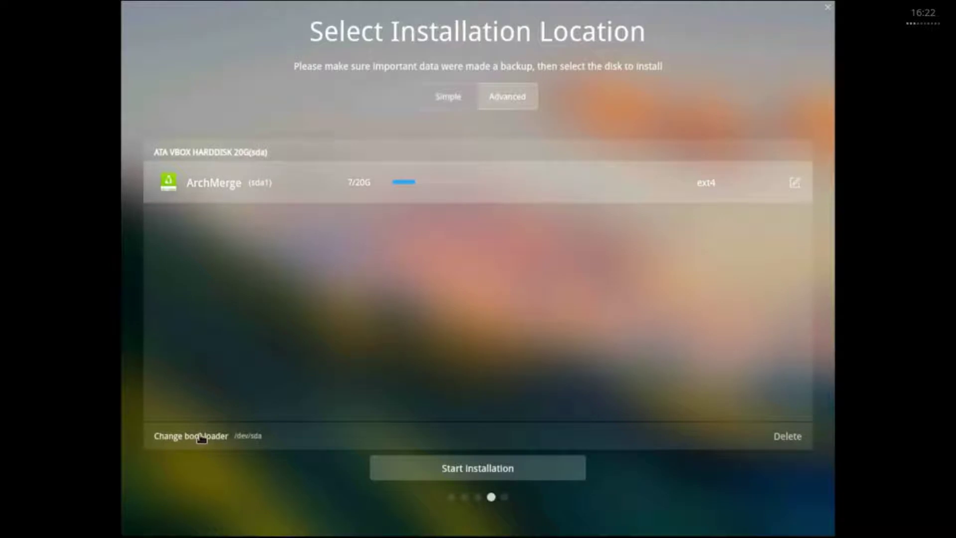
left_click(794, 184)
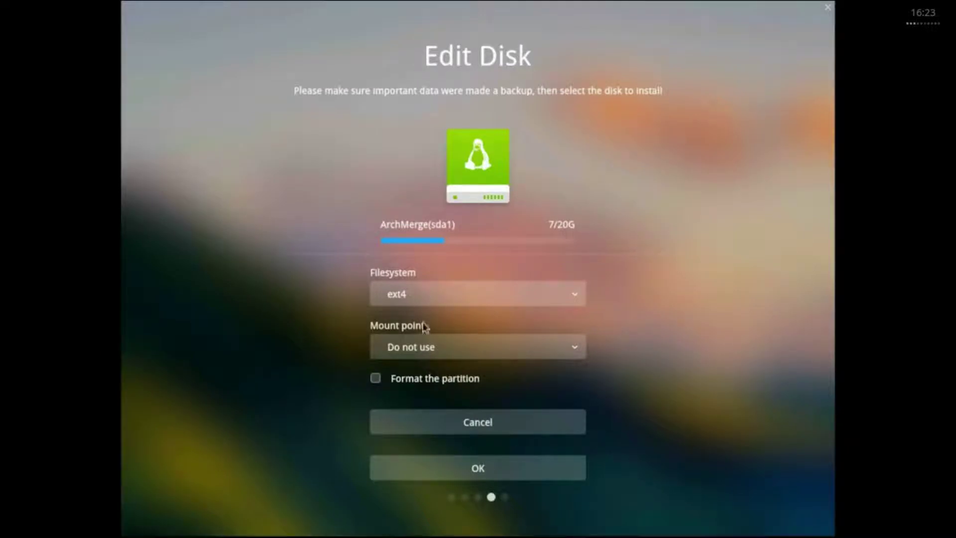
left_click(440, 347)
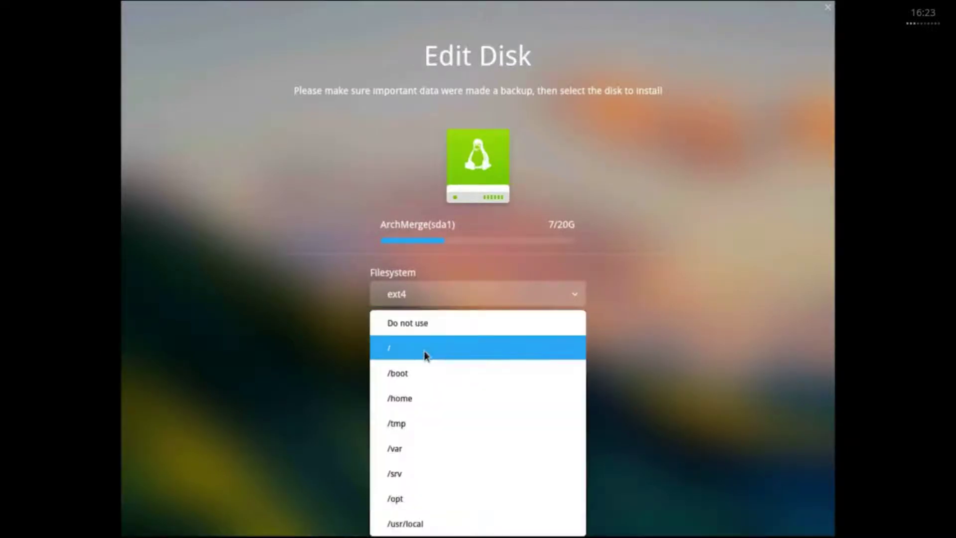
left_click(424, 352)
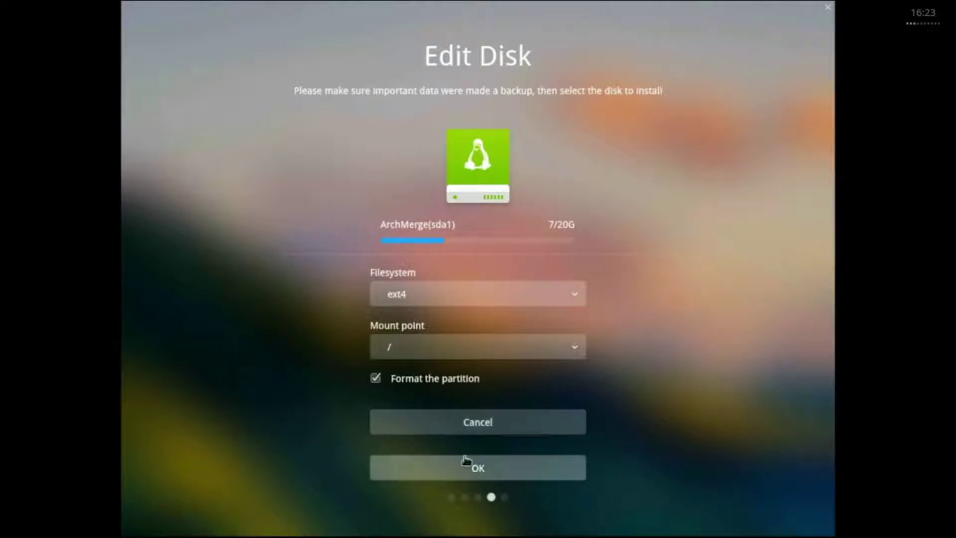
left_click(478, 469)
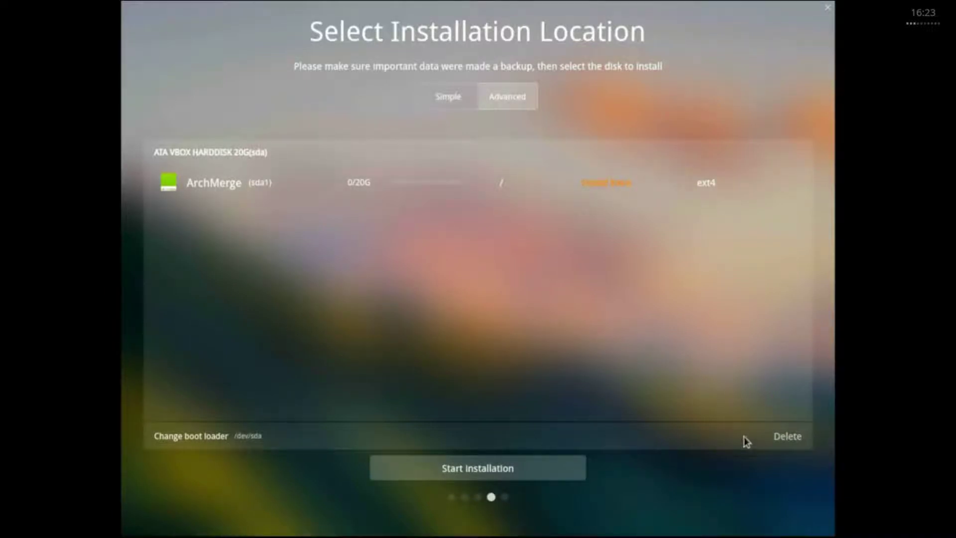
left_click(222, 438)
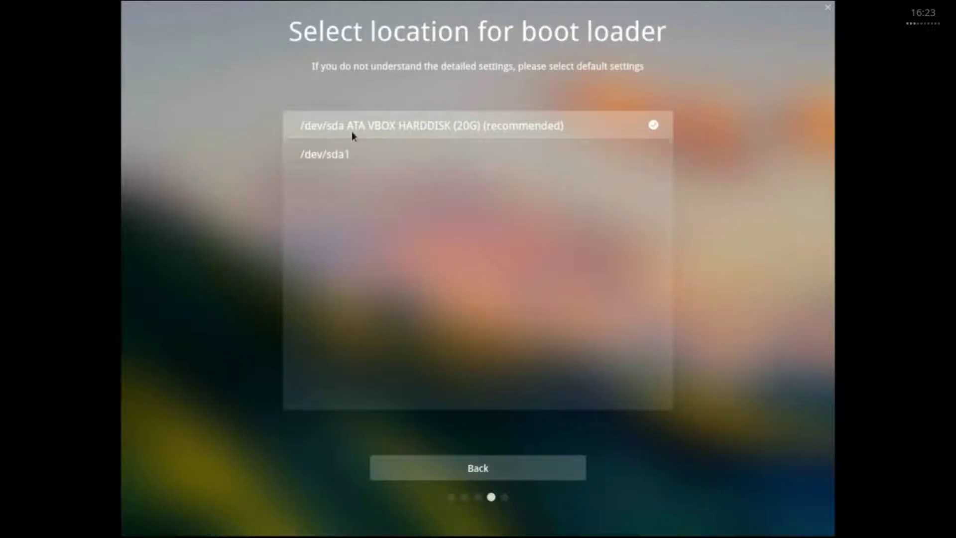
Step: Seek the video past 3:22 to the Successfully Installed screen, then close Deepin Movie
left_click(492, 472)
left_click(493, 472)
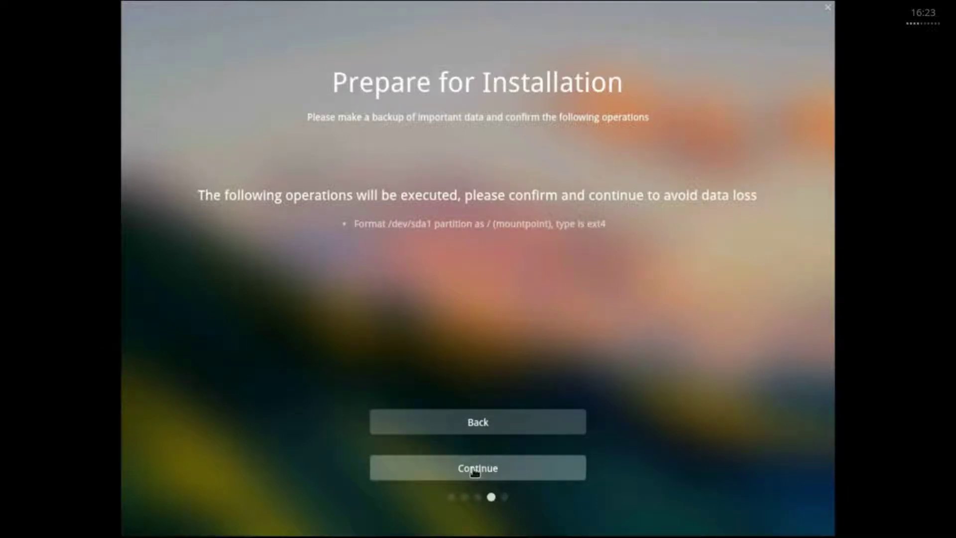
left_click(475, 470)
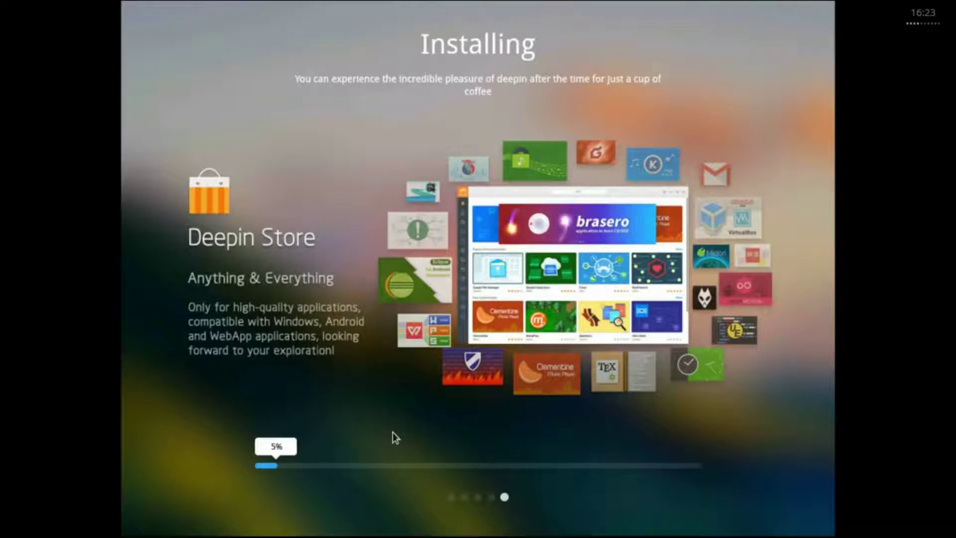
mouse_move(352, 454)
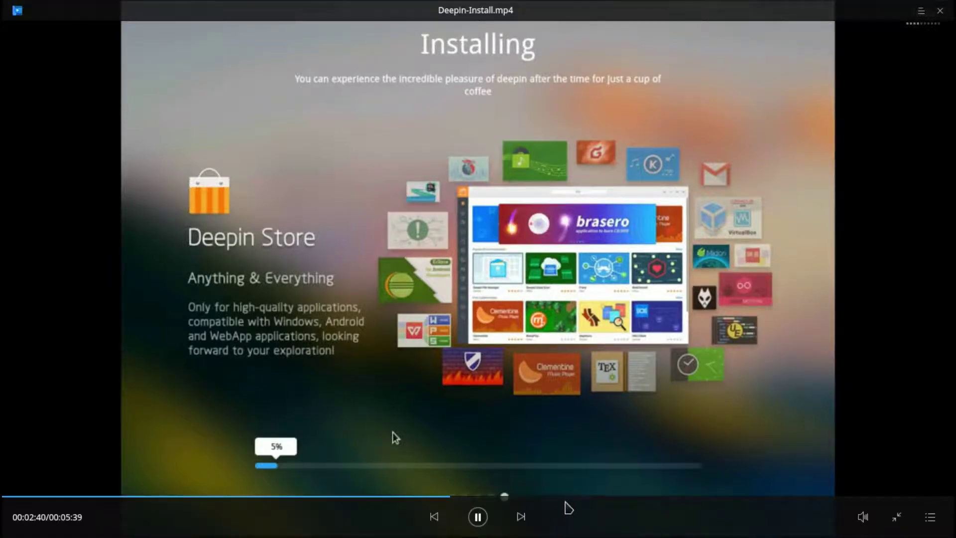
left_click(569, 498)
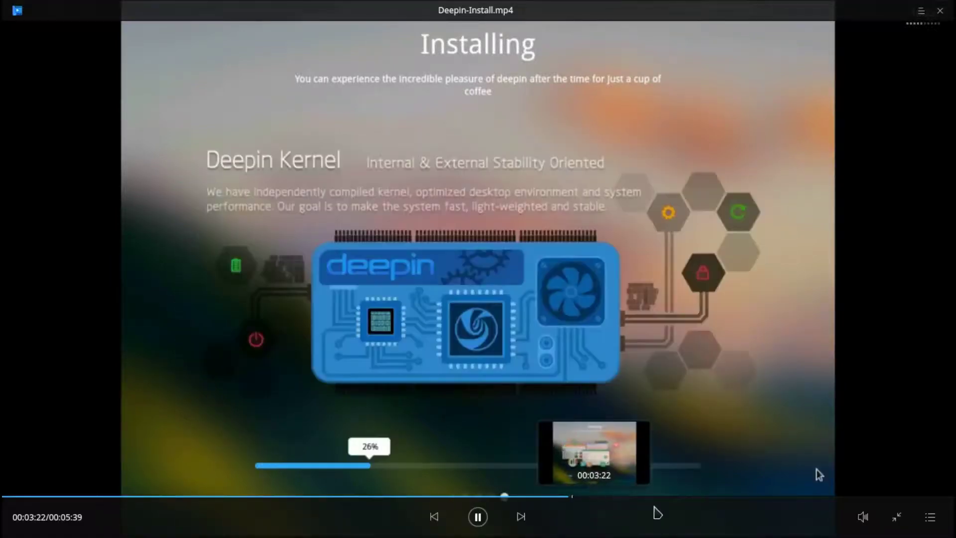
left_click(737, 497)
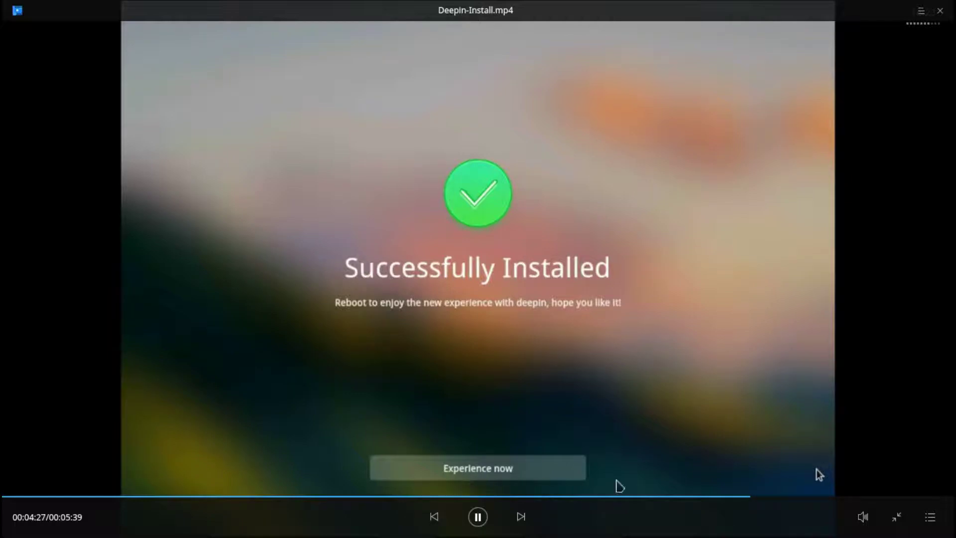
left_click(942, 11)
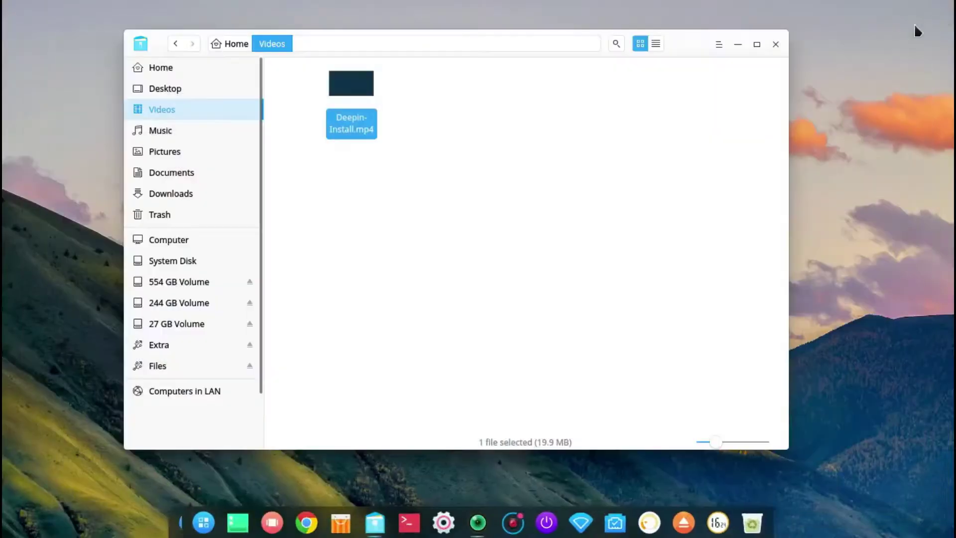
Step: Close the file manager window to reveal the bare desktop
left_click(775, 44)
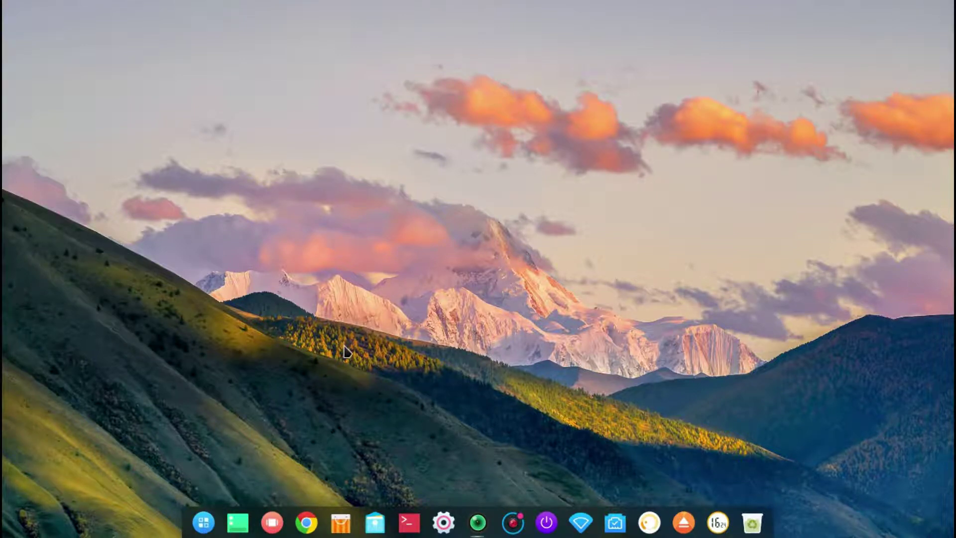
Step: Open the launcher in all-apps view and scroll through the application list
key("super")
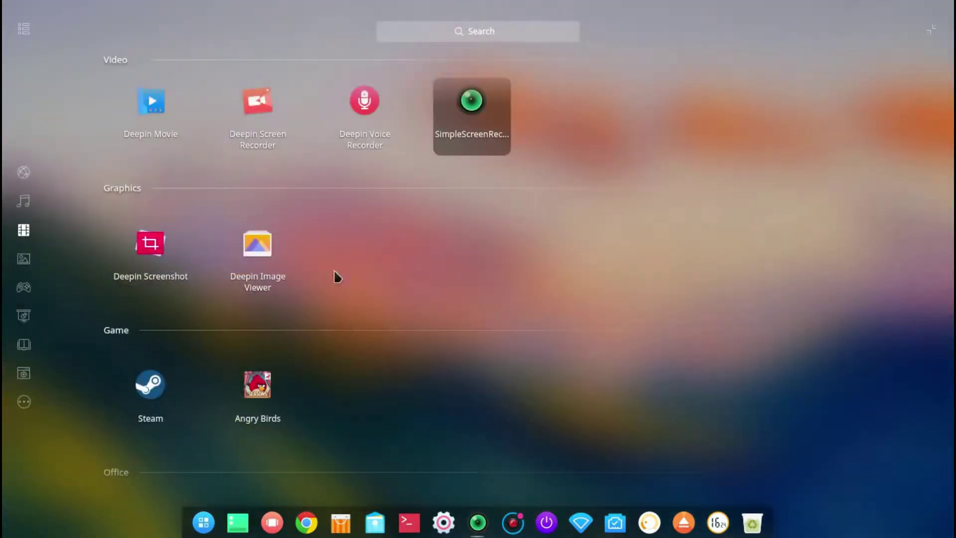
left_click(23, 30)
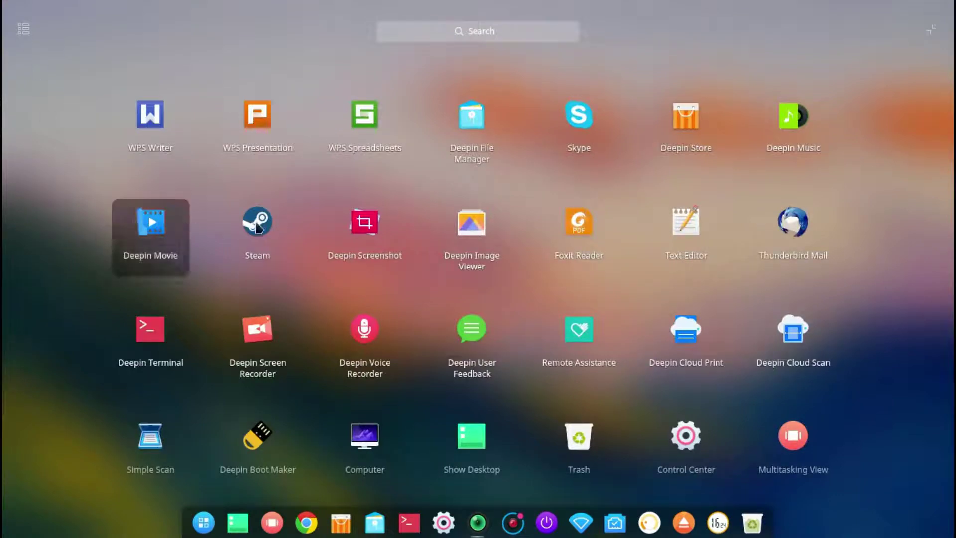
scroll(453, 267, "down", 3)
scroll(453, 267, "down", 1)
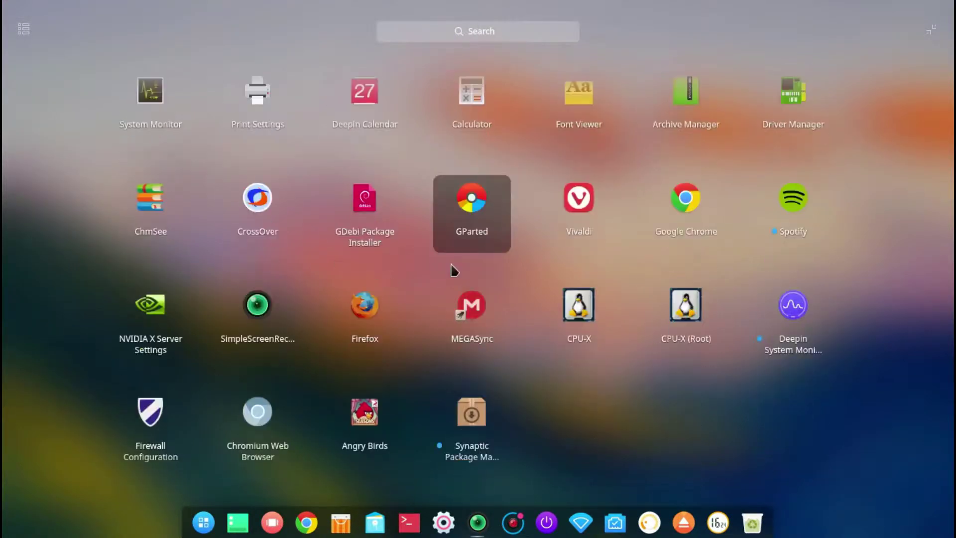
scroll(453, 271, "up", 4)
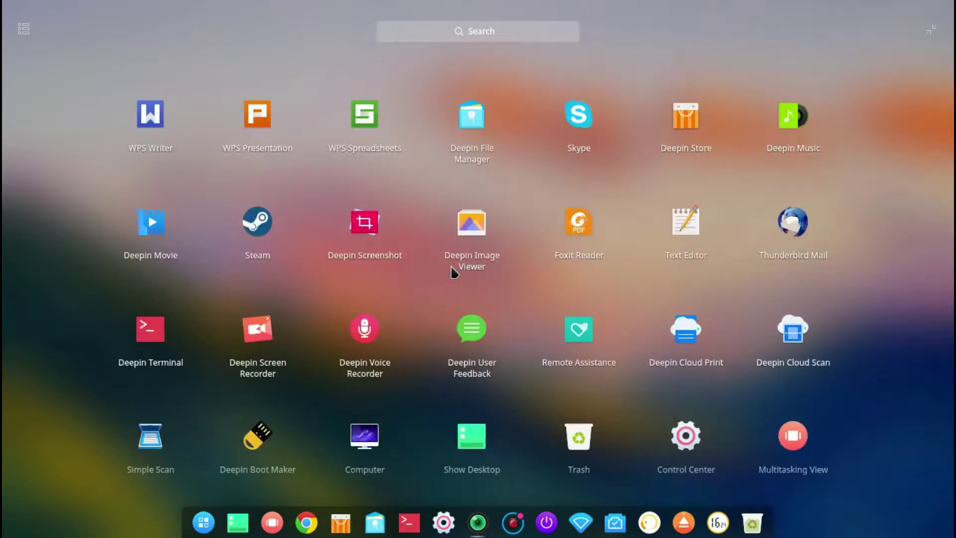
Step: Group apps by category, browse Internet, Music and Office, then close the launcher
left_click(22, 31)
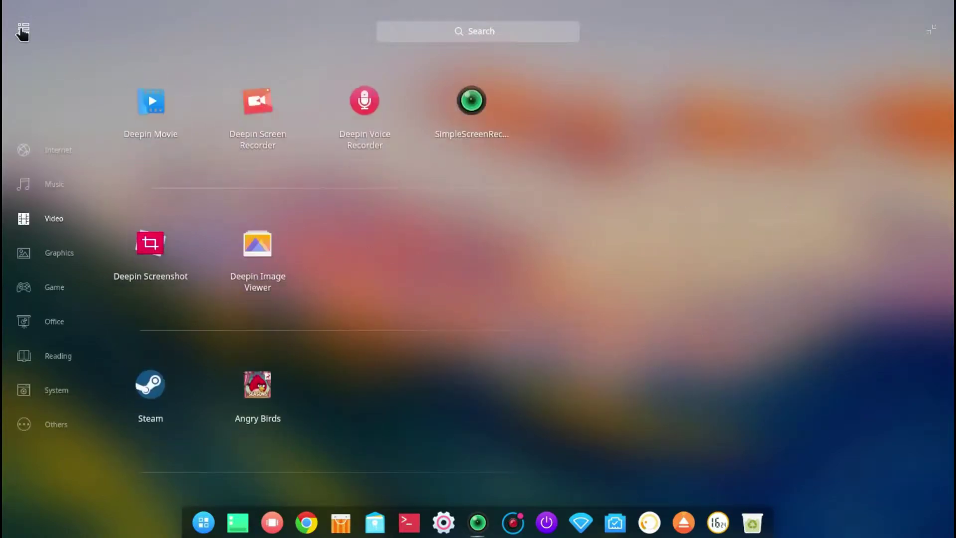
left_click(57, 150)
left_click(56, 188)
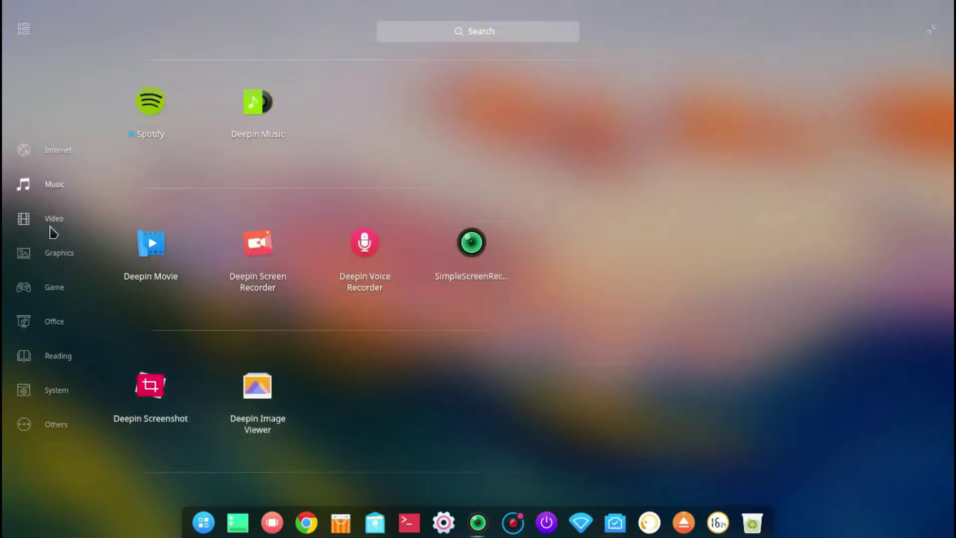
left_click(55, 332)
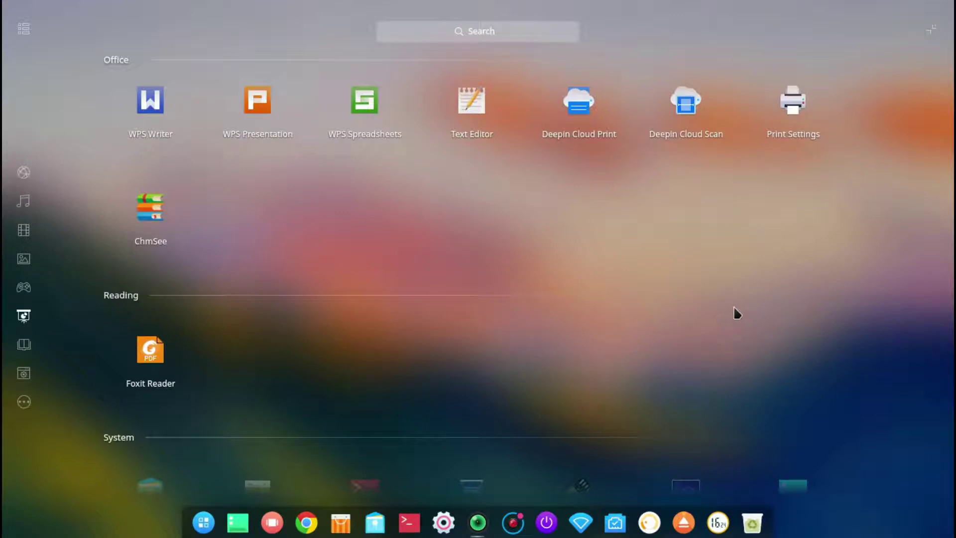
scroll(474, 328, "up", 3)
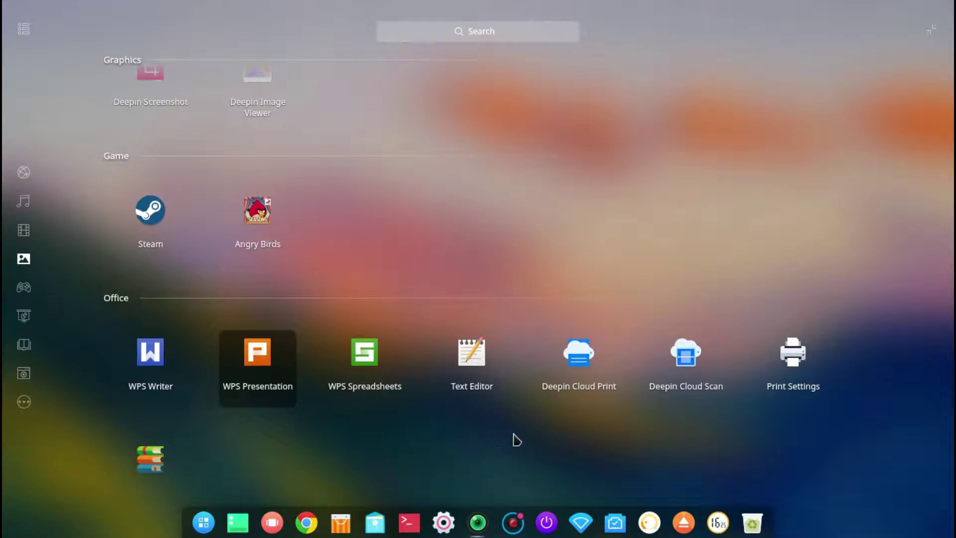
scroll(516, 439, "up", 3)
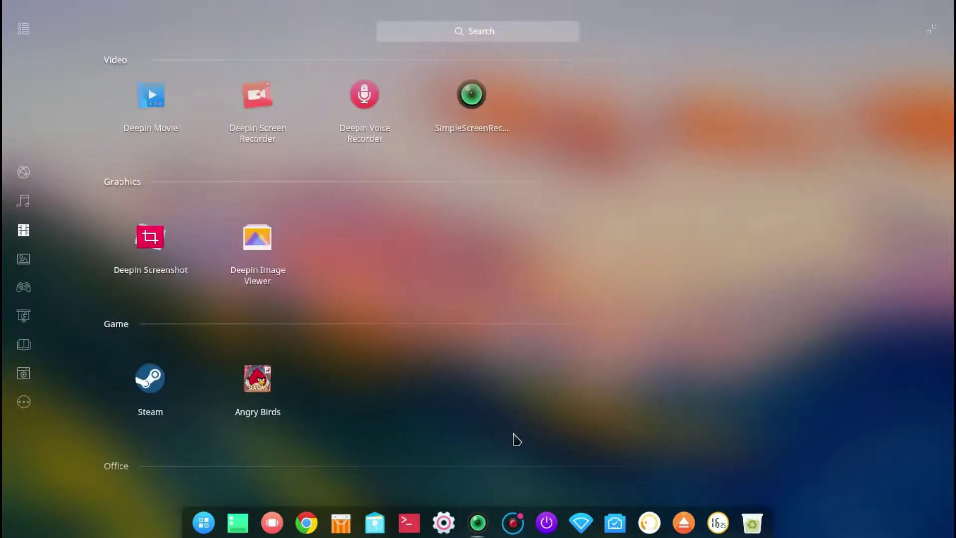
scroll(517, 439, "up", 7)
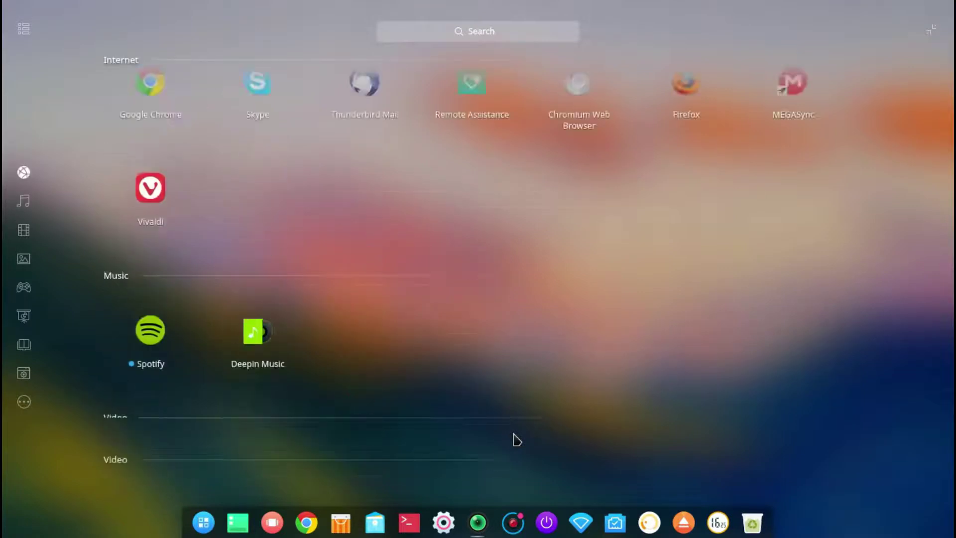
scroll(516, 439, "up", 2)
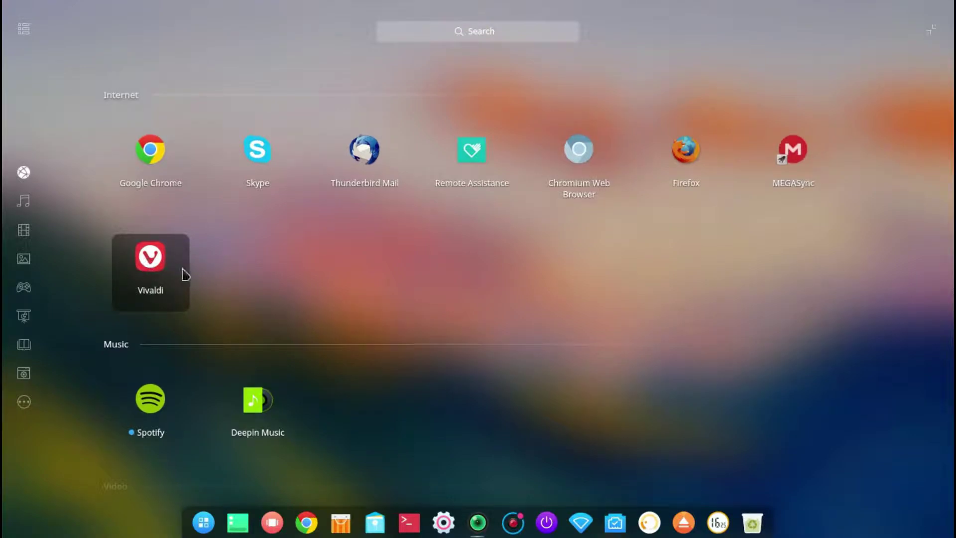
left_click(336, 269)
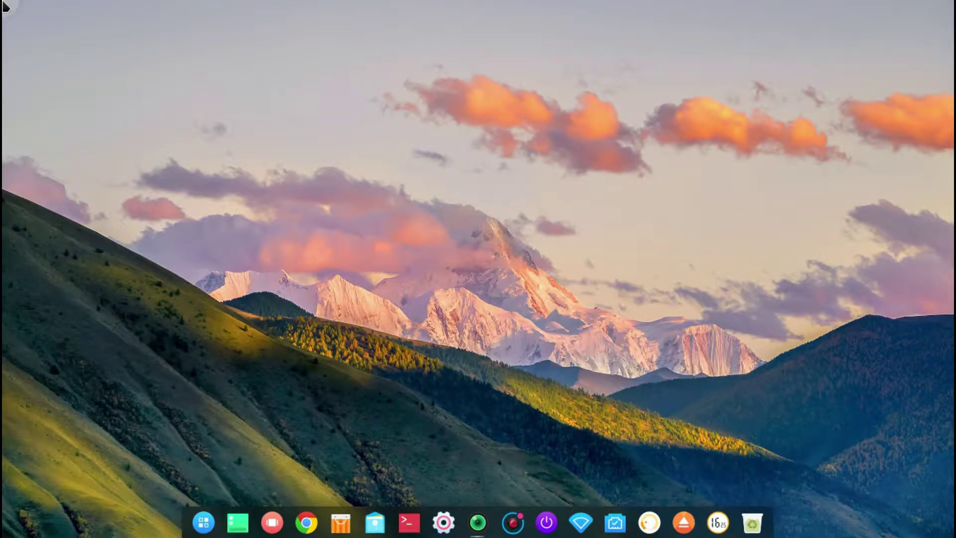
Step: Try the top-left and bottom-right hot corners, then open Control Center from the dock
mouse_move(4, 5)
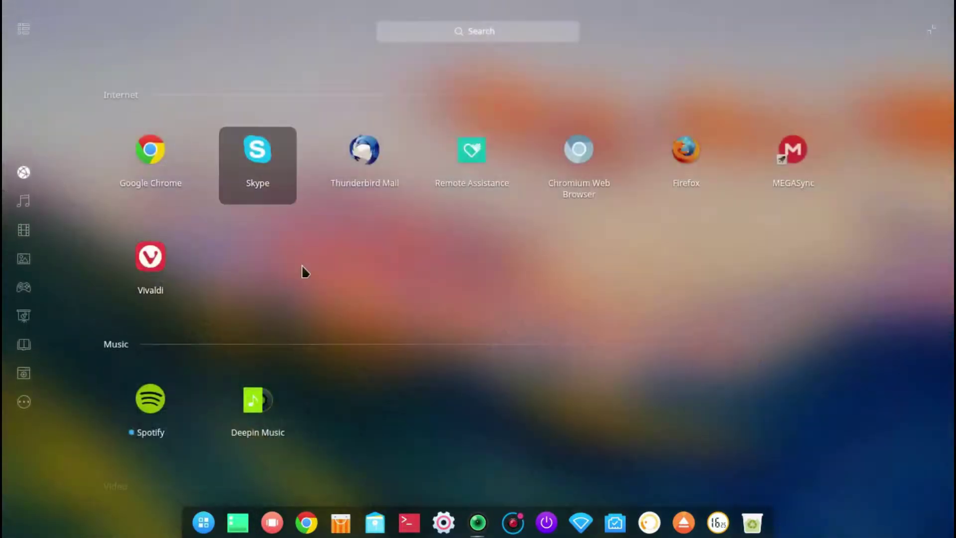
left_click(428, 291)
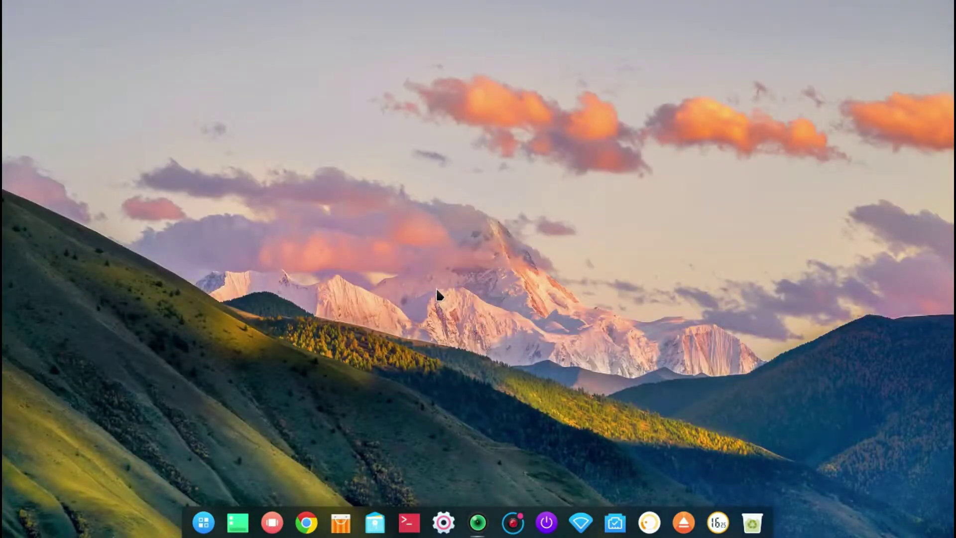
mouse_move(954, 535)
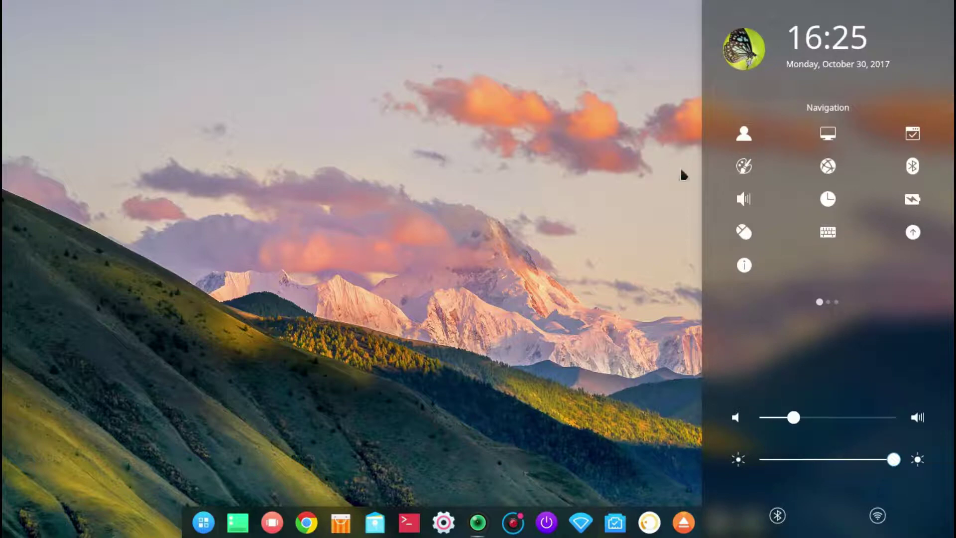
left_click(605, 199)
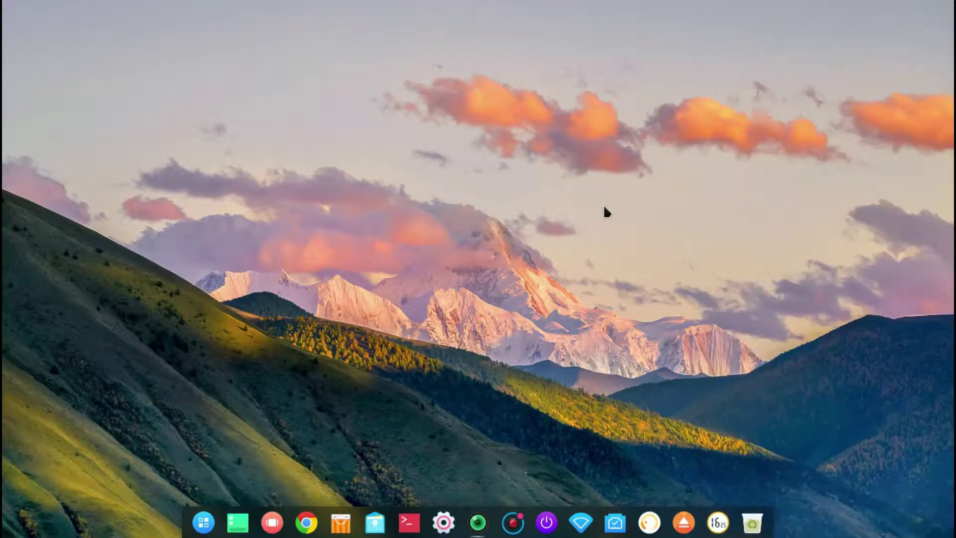
left_click(443, 524)
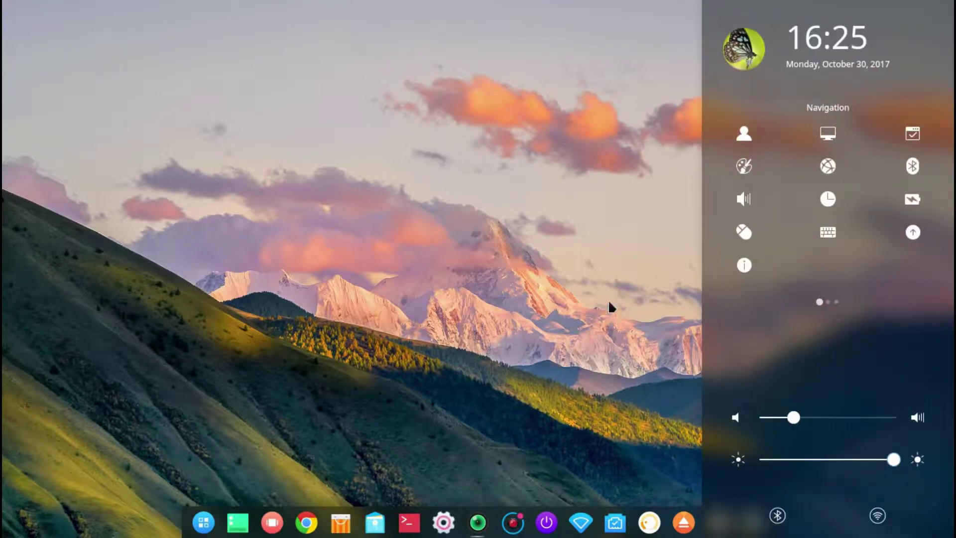
Step: Set Vivaldi as the default browser under Default Applications, then return to the overview
left_click(744, 135)
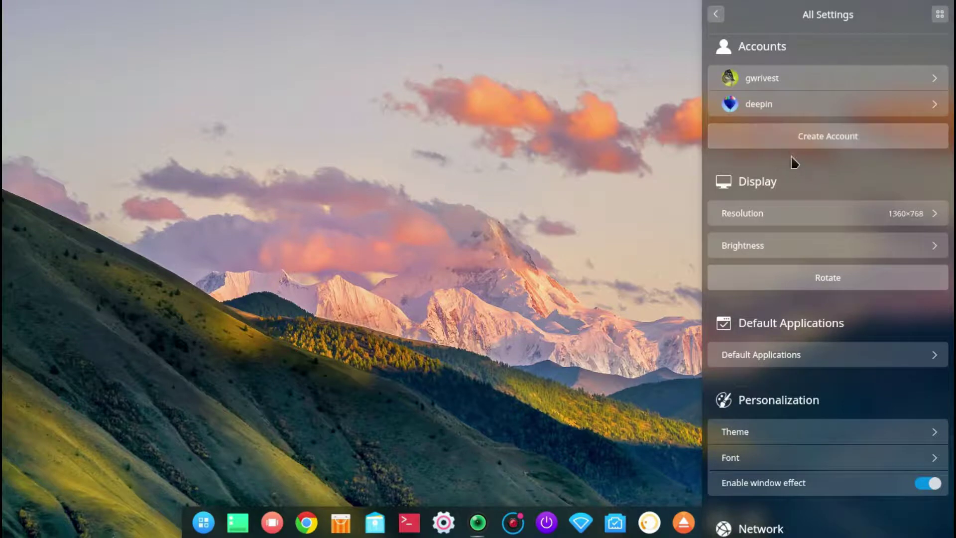
scroll(795, 168, "down", 3)
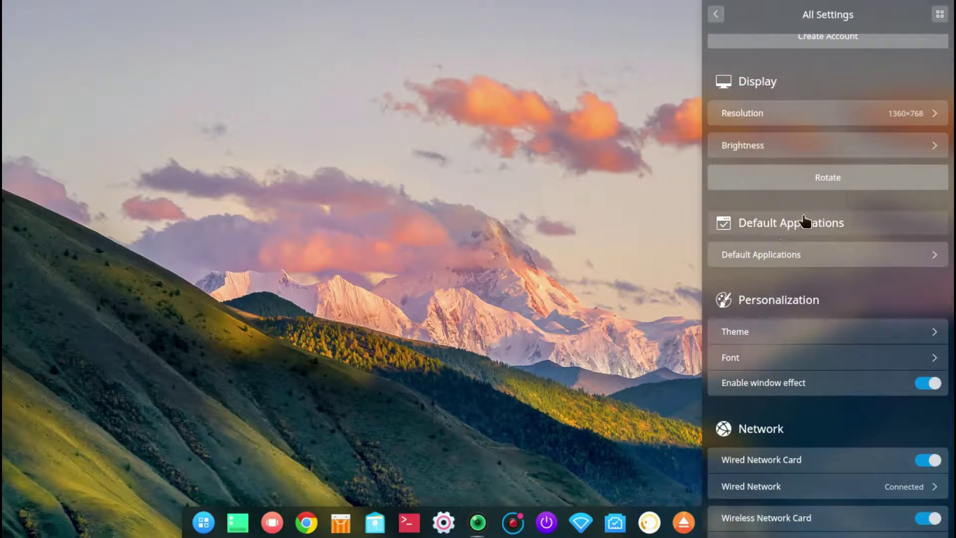
scroll(807, 229, "down", 2)
left_click(805, 137)
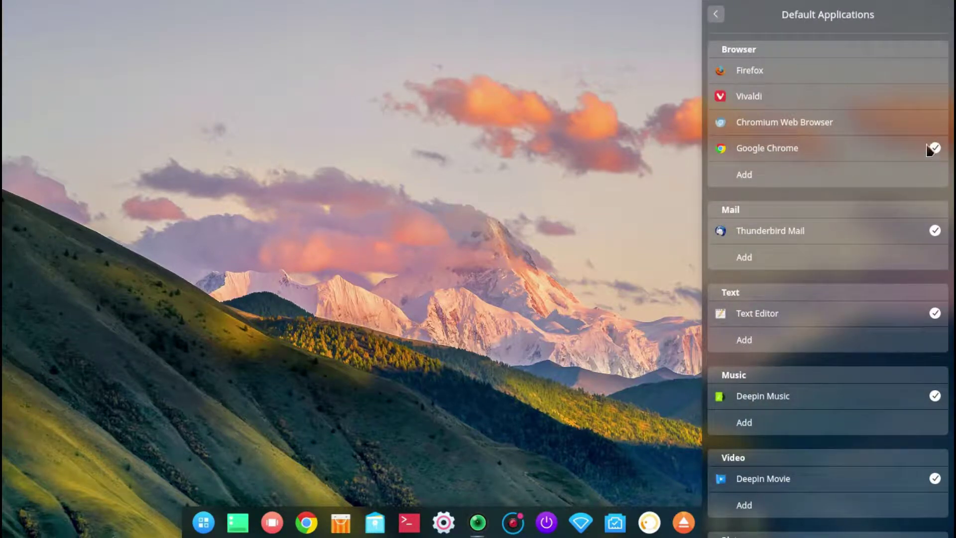
left_click(935, 102)
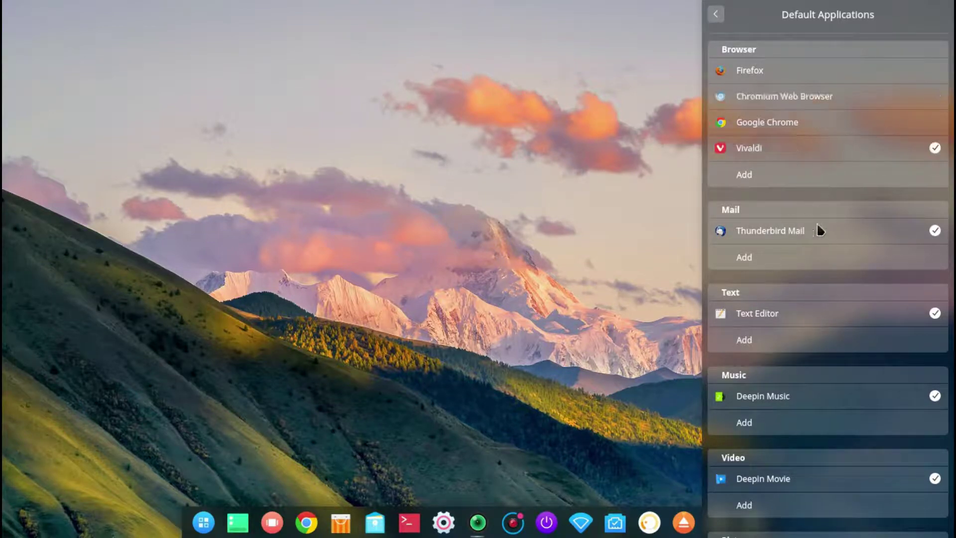
scroll(754, 244, "down", 2)
scroll(755, 245, "down", 3)
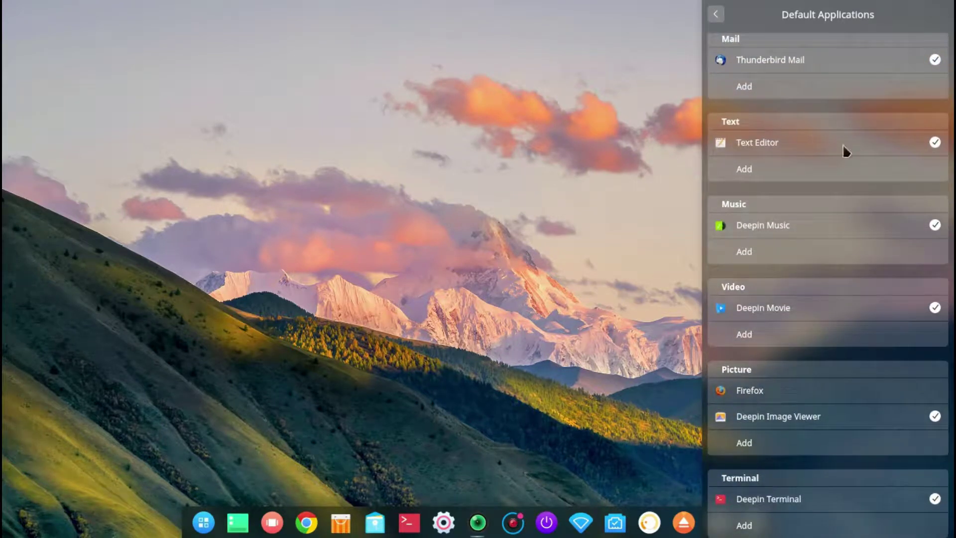
left_click(715, 15)
Step: Apply the deepin-dark window theme and flattr icon theme under Personalization > Theme
left_click(716, 15)
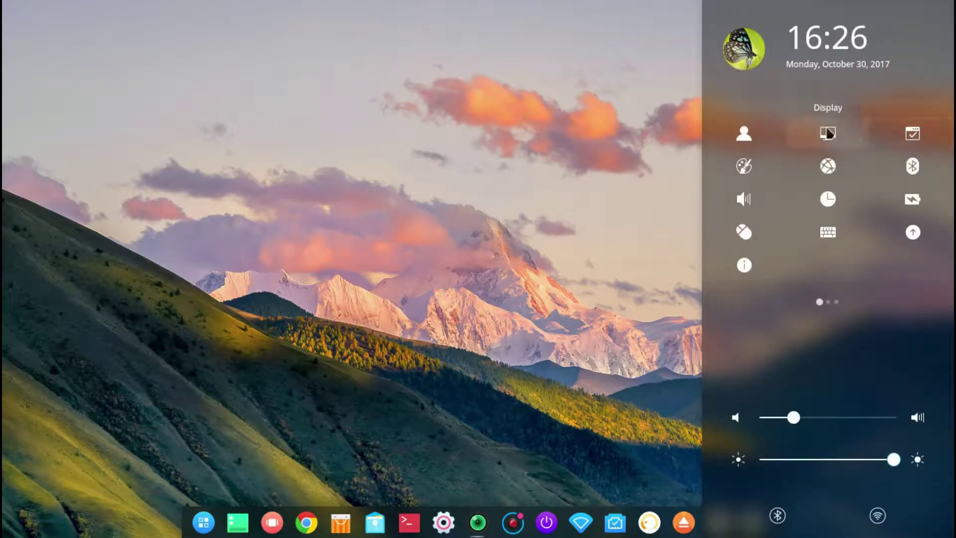
left_click(745, 166)
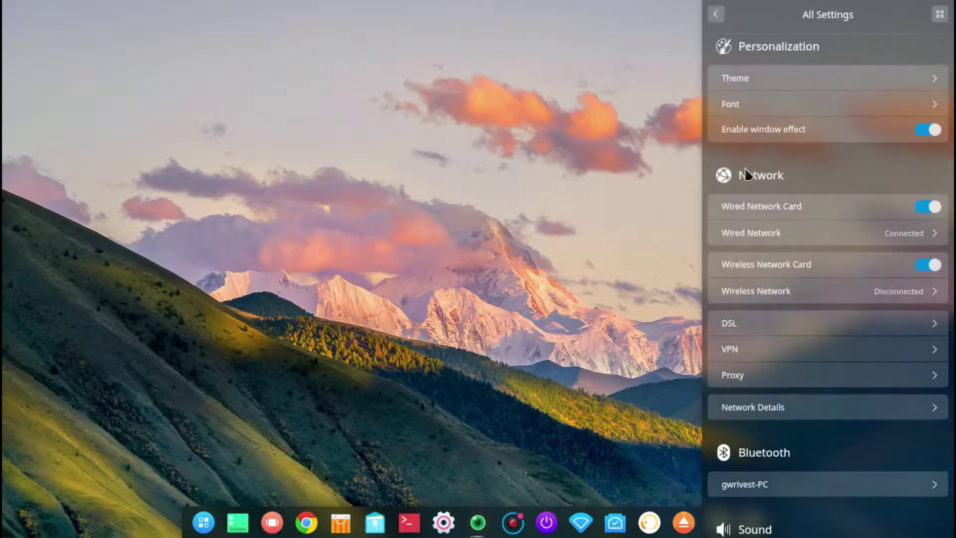
left_click(805, 80)
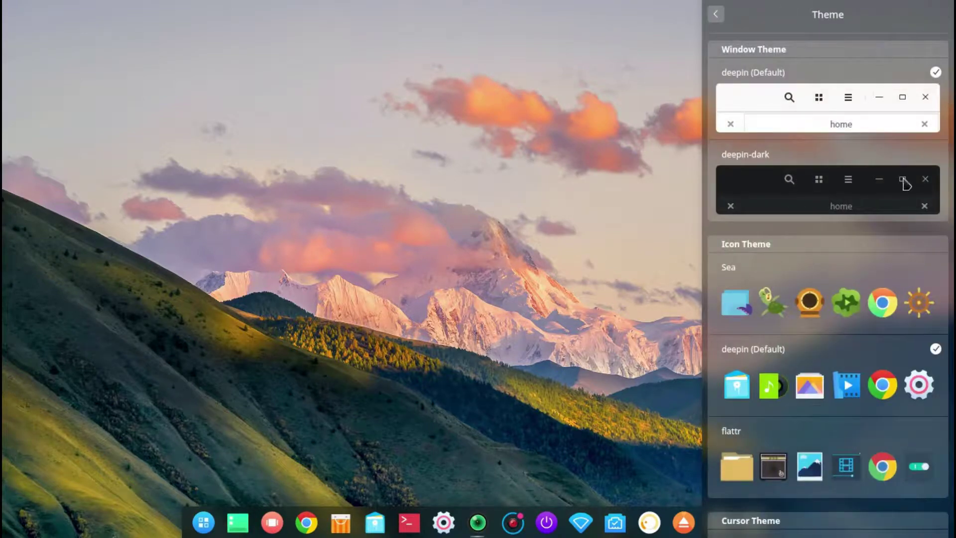
left_click(929, 152)
left_click(922, 441)
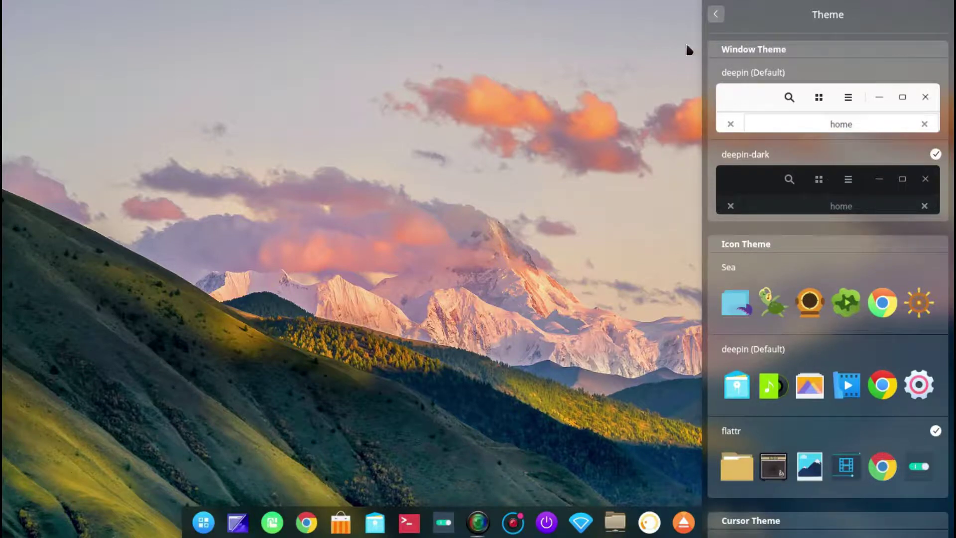
left_click(715, 14)
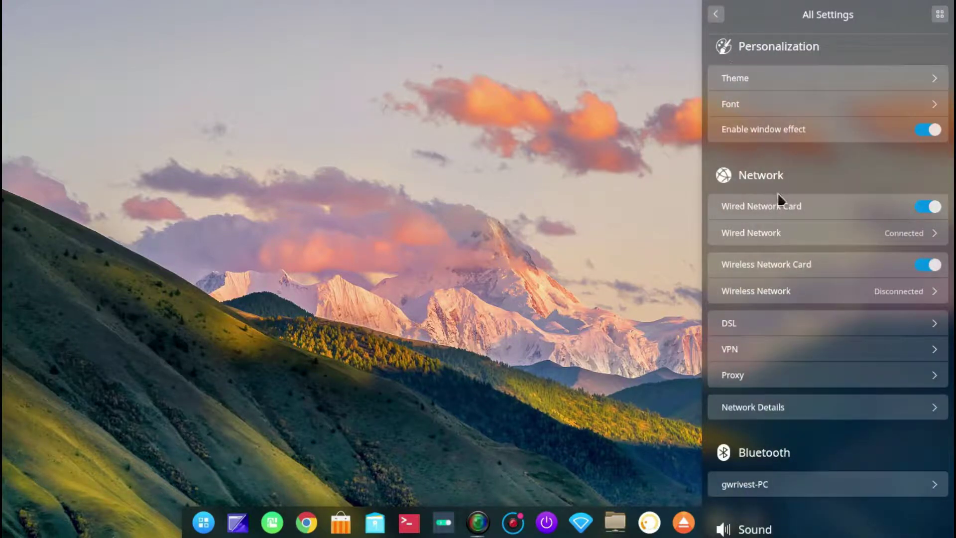
Step: Scroll down to the mouse settings and double-click the cat in the Double-click Test
scroll(778, 192, "down", 5)
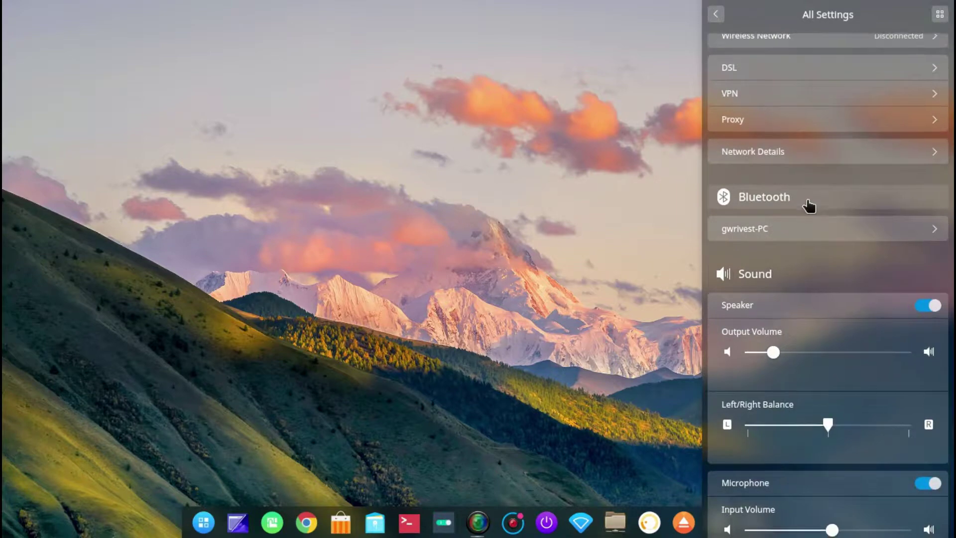
scroll(809, 206, "down", 2)
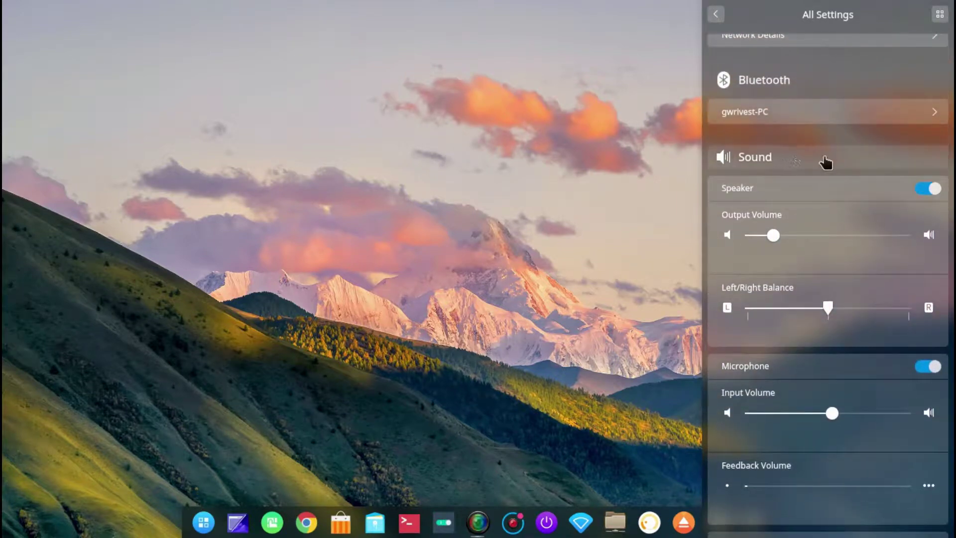
scroll(826, 162, "down", 3)
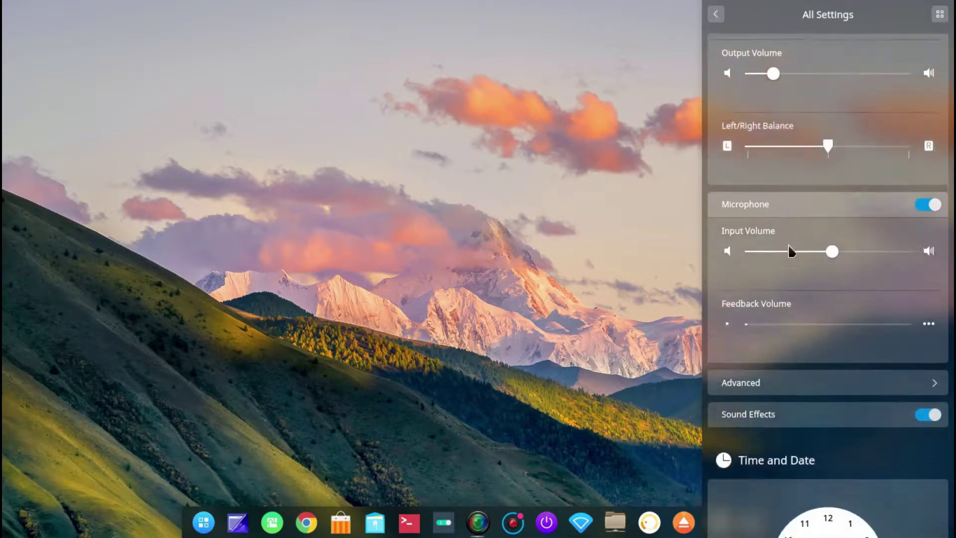
scroll(790, 249, "down", 7)
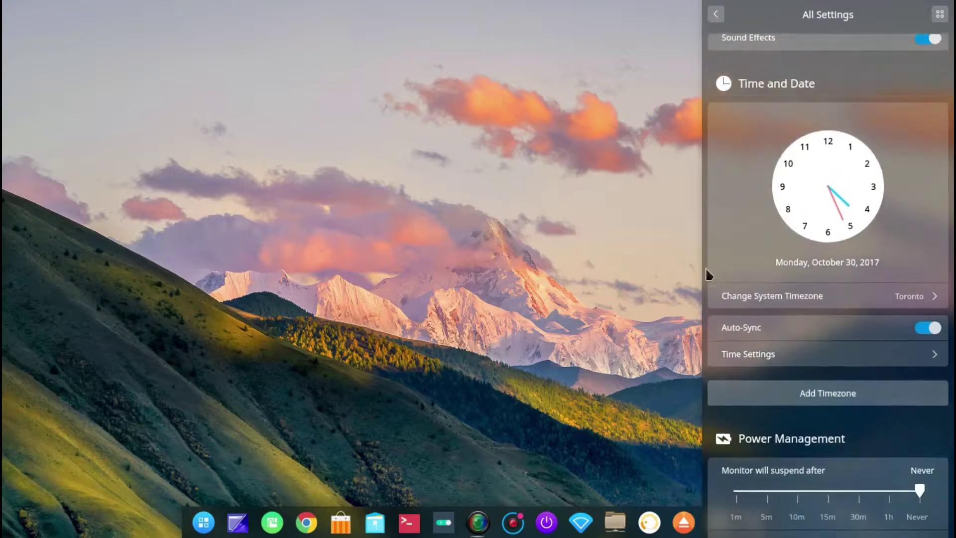
scroll(740, 300, "down", 5)
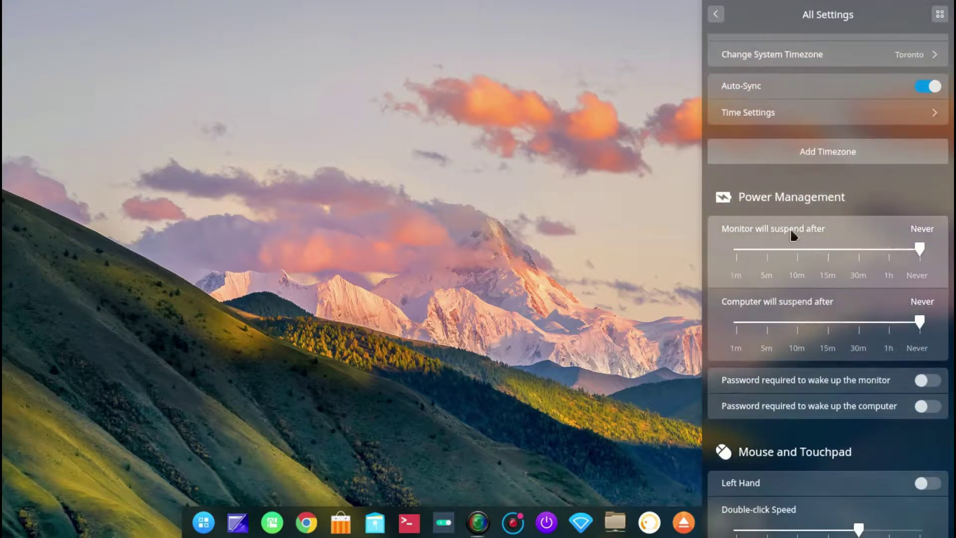
scroll(791, 228, "down", 8)
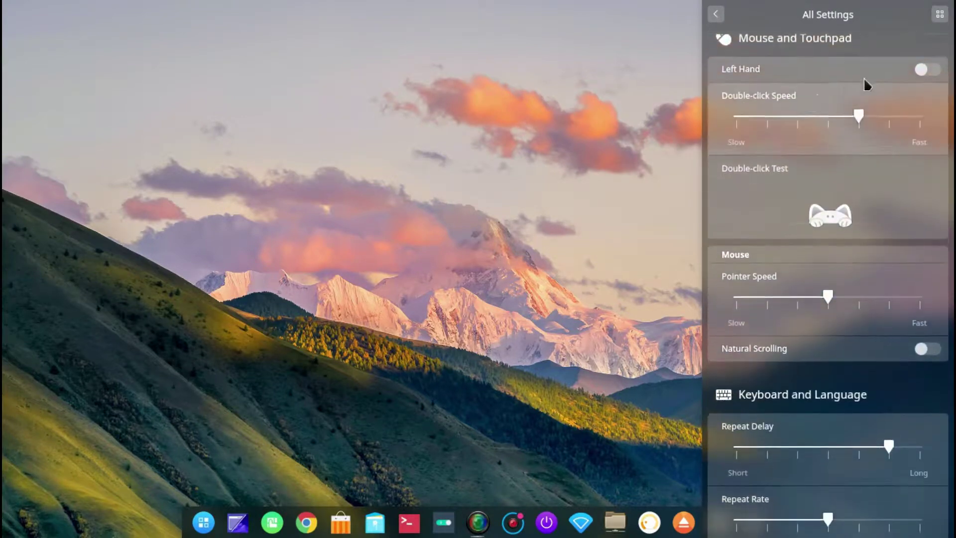
double_click(824, 197)
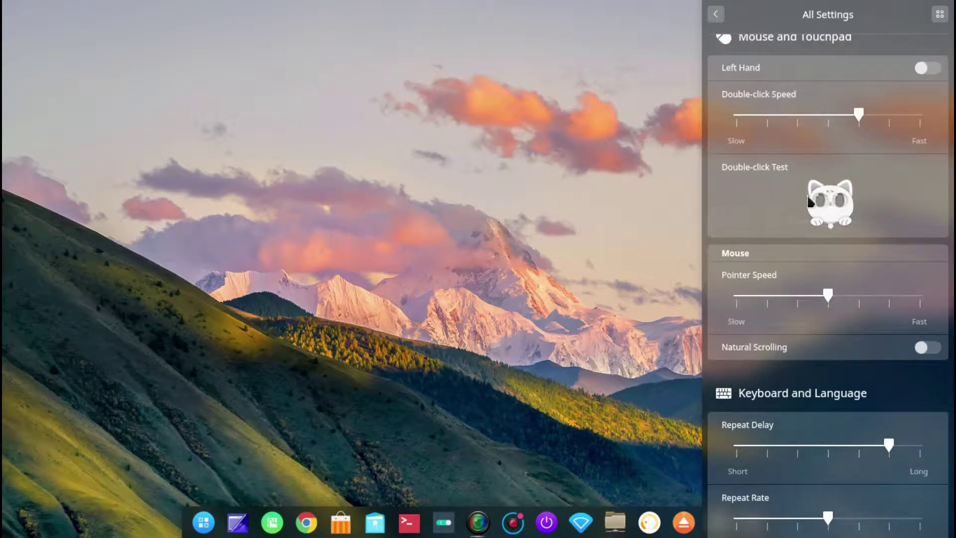
Step: Scroll to System Information for the 15.4.1 Desktop edition and open Boot Menu
scroll(810, 201, "down", 5)
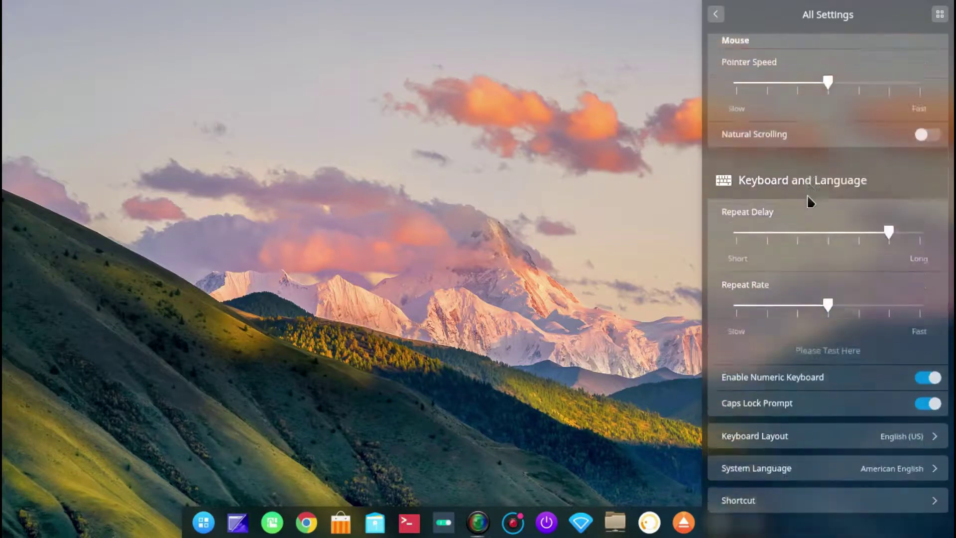
scroll(810, 202, "up", 1)
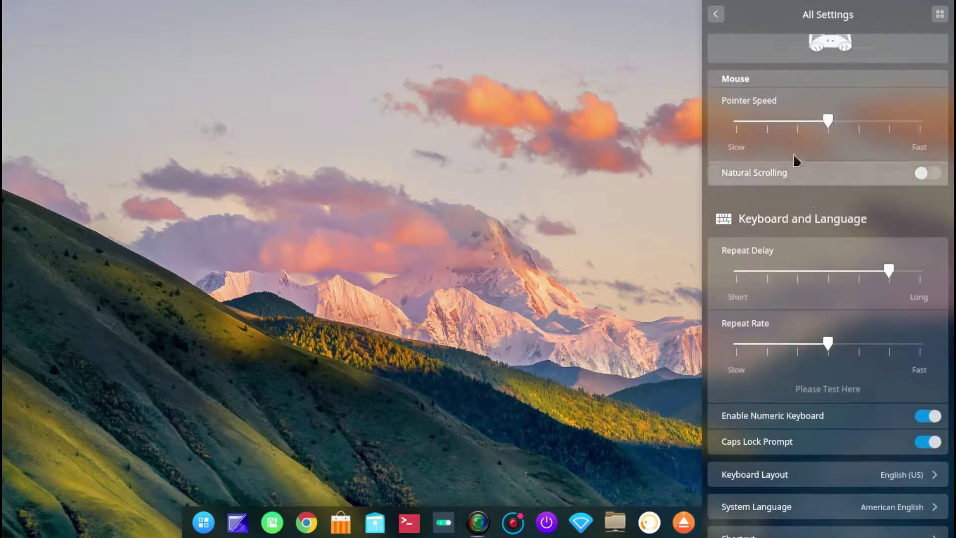
scroll(824, 272, "down", 7)
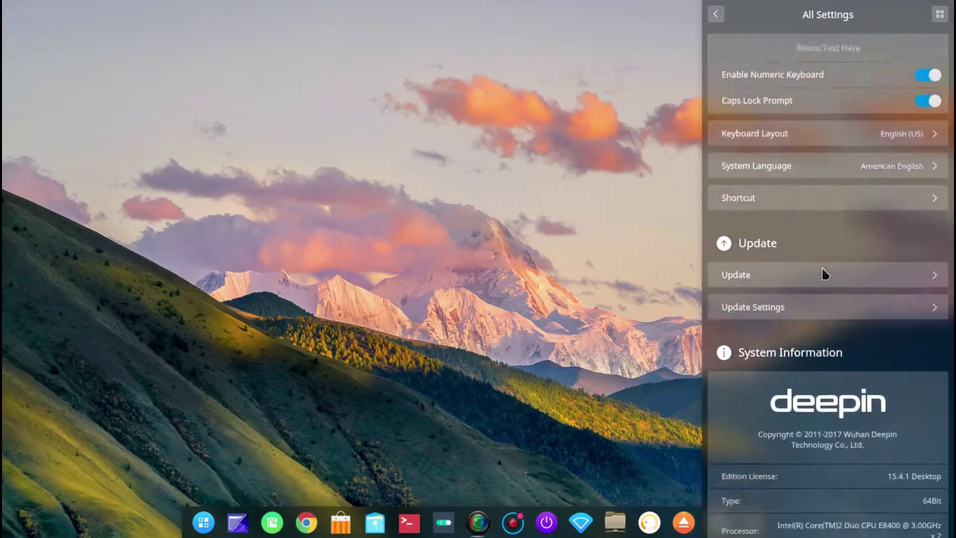
scroll(827, 275, "down", 2)
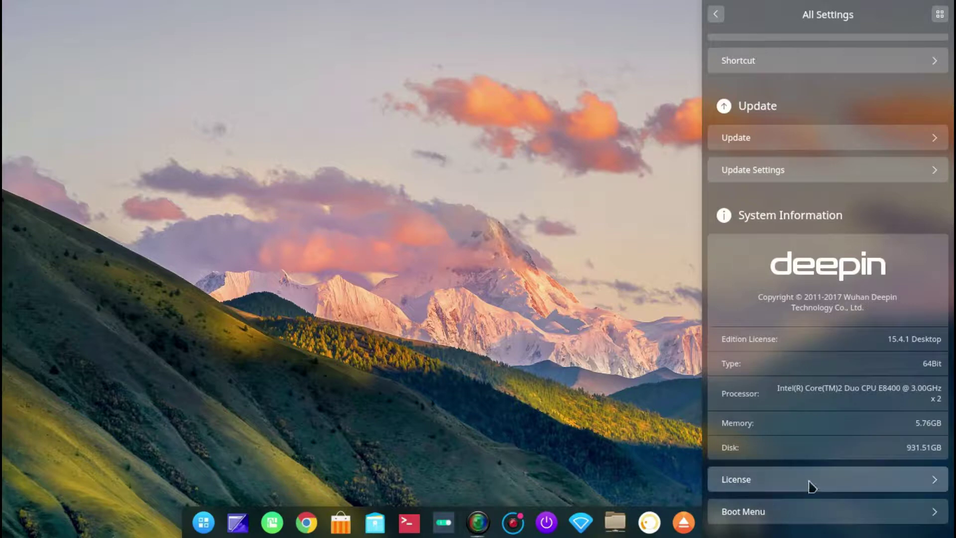
left_click(782, 513)
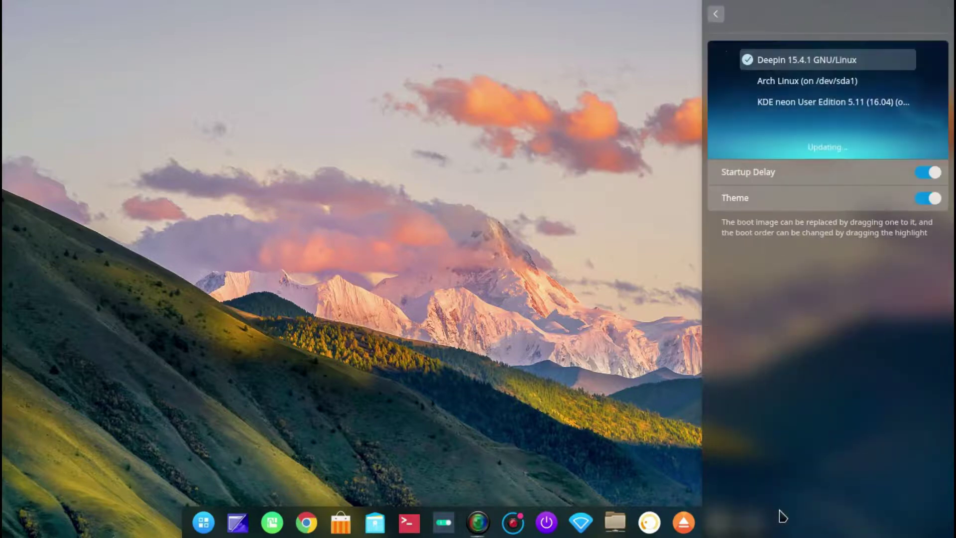
Step: Back out of Boot Menu to the settings home page and close Control Center
left_click(713, 16)
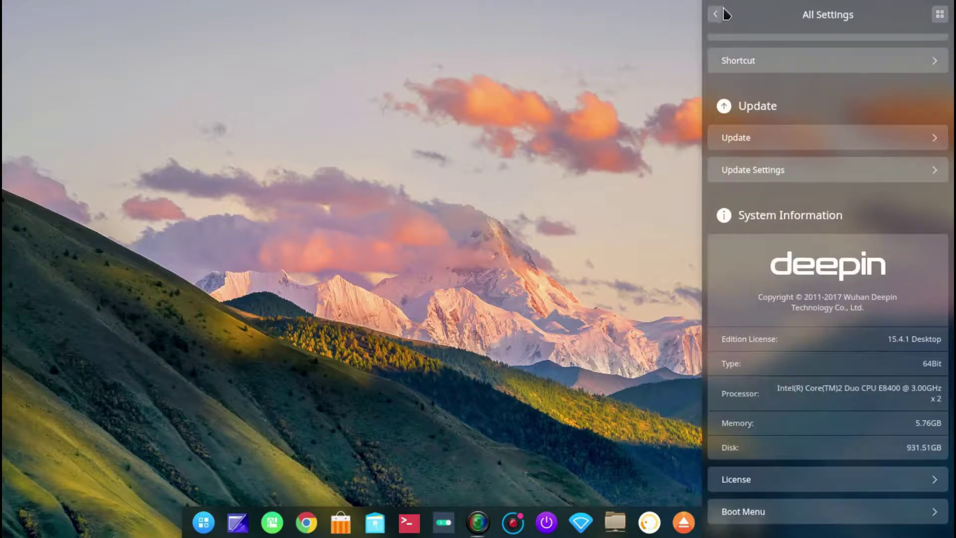
left_click(717, 14)
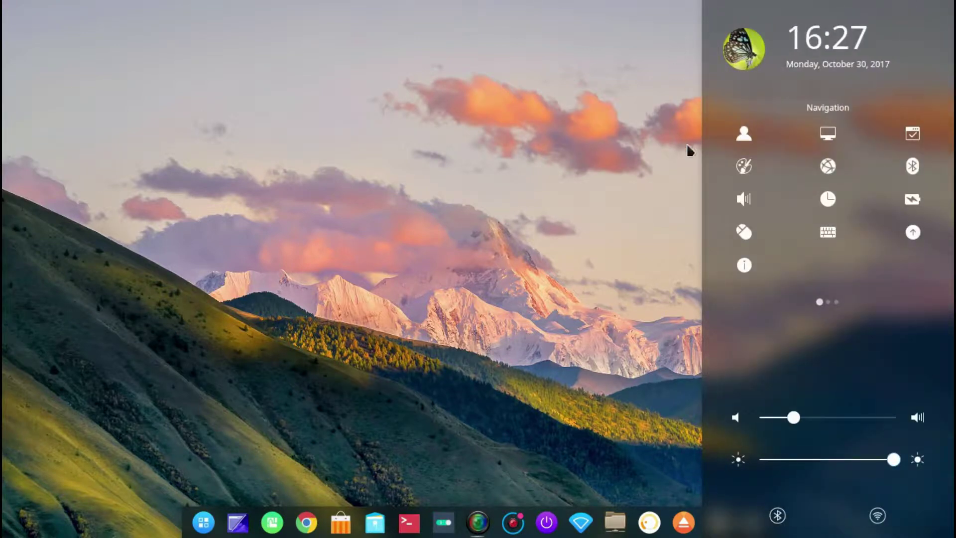
left_click(655, 155)
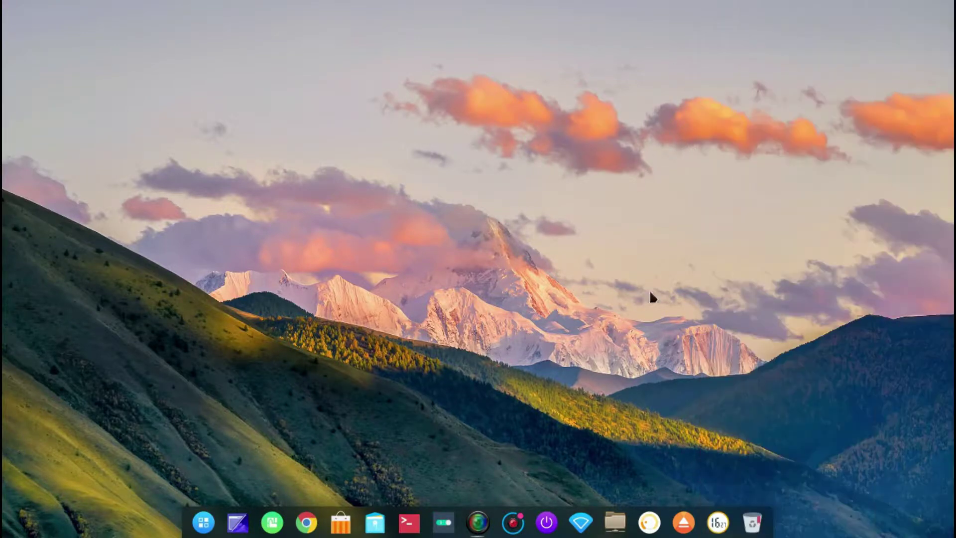
left_click(546, 523)
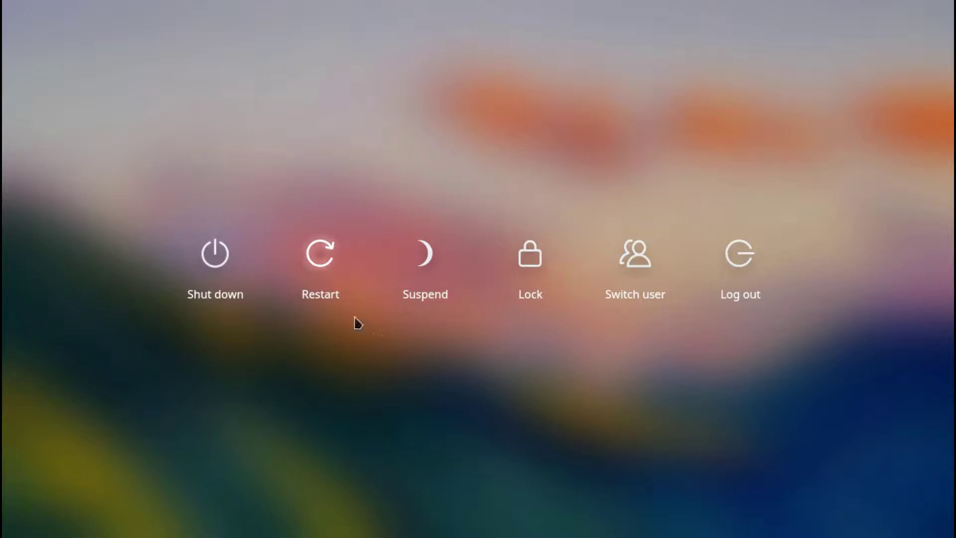
left_click(515, 407)
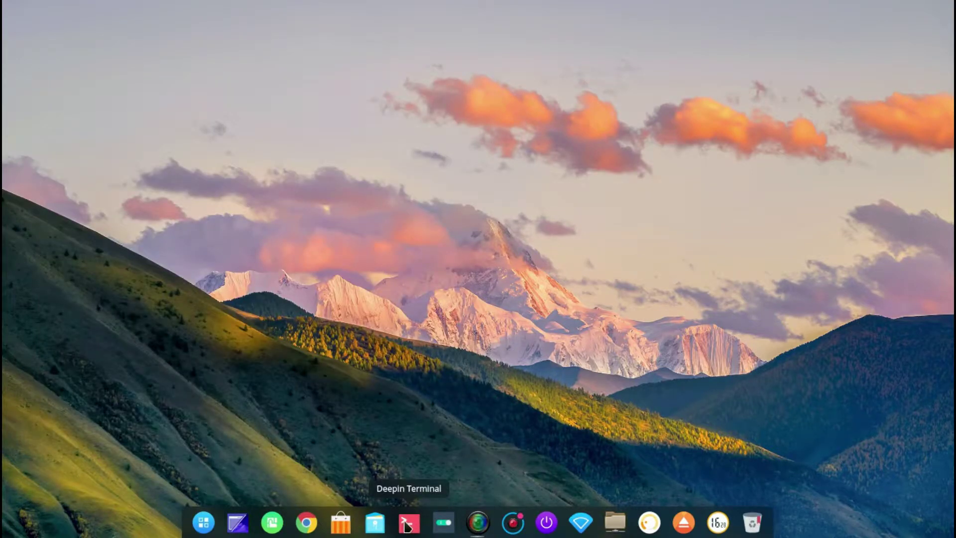
Step: Launch the file manager from the dock and view the Pictures folder's properties
left_click(375, 524)
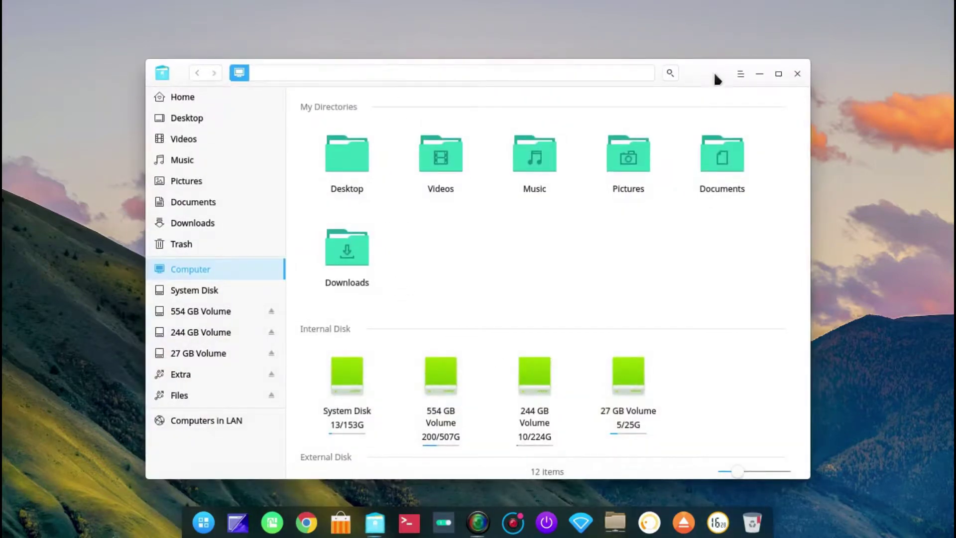
left_click_drag(715, 79, 693, 53)
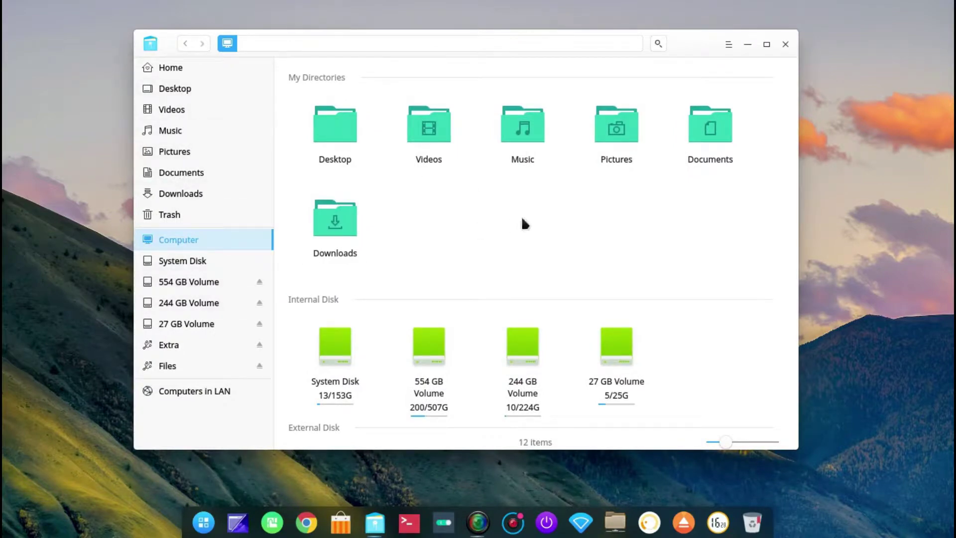
right_click(584, 194)
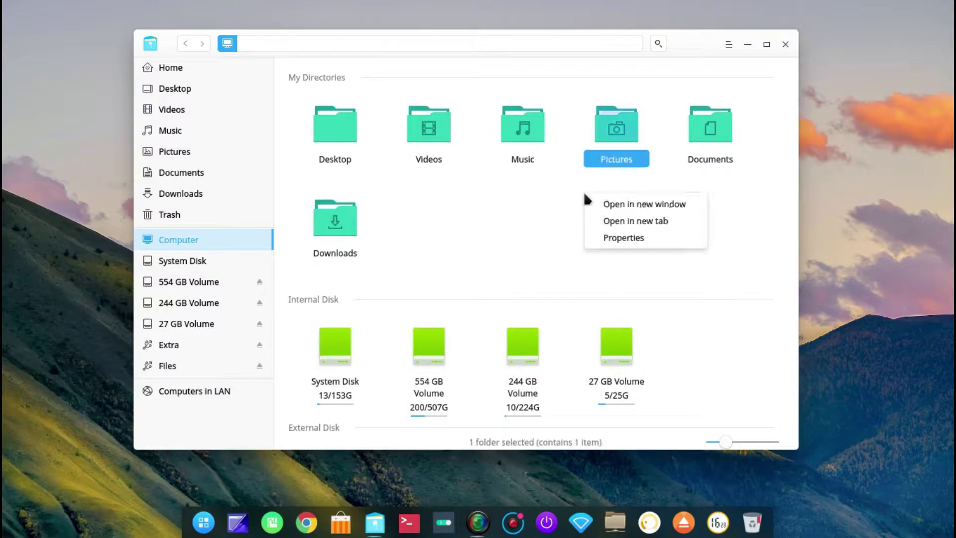
left_click(594, 238)
key("Escape")
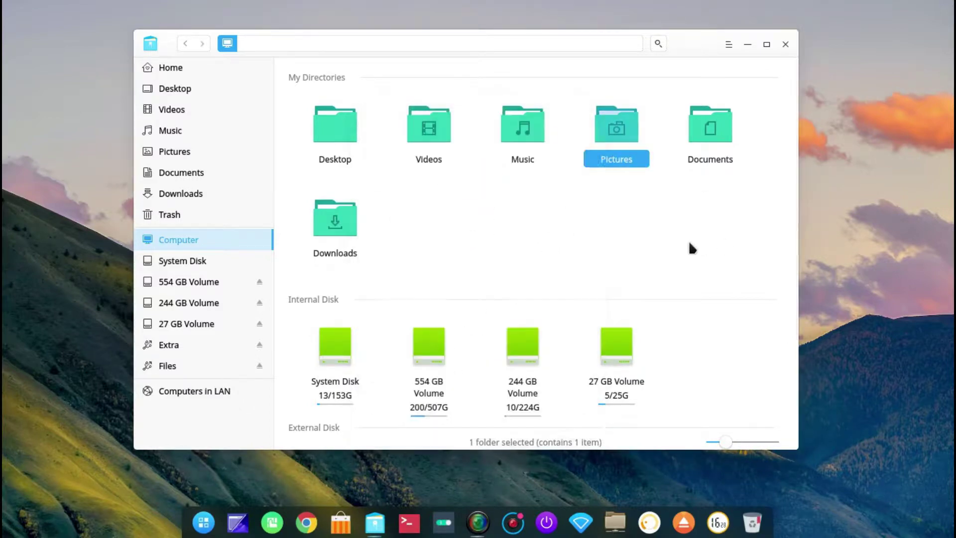
left_click(621, 238)
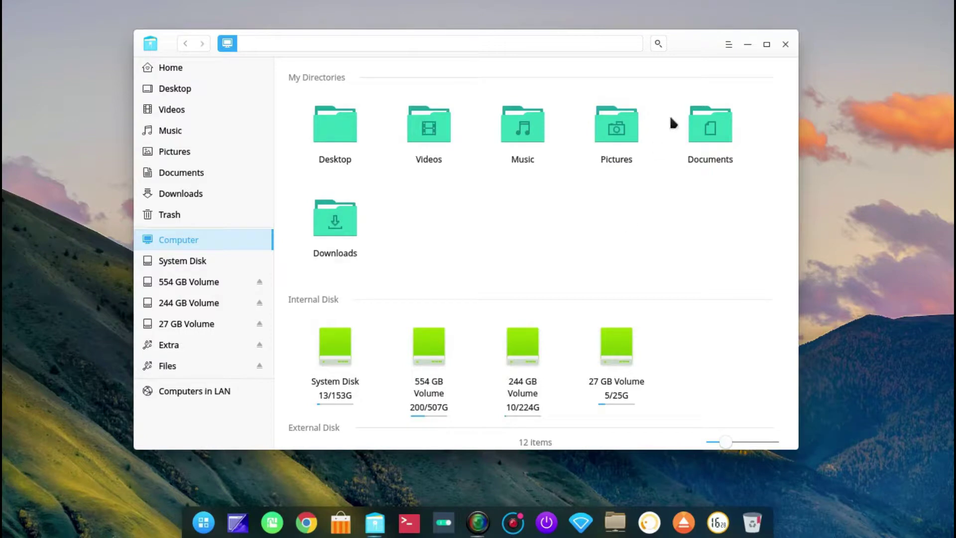
Step: Enable Show hidden files in the file manager settings, then open the Desktop folder
left_click(728, 43)
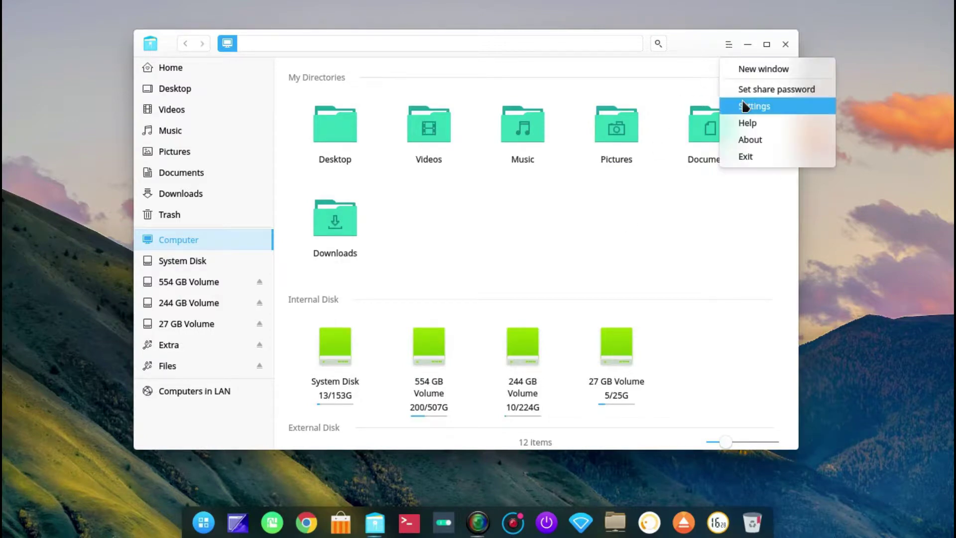
left_click(753, 106)
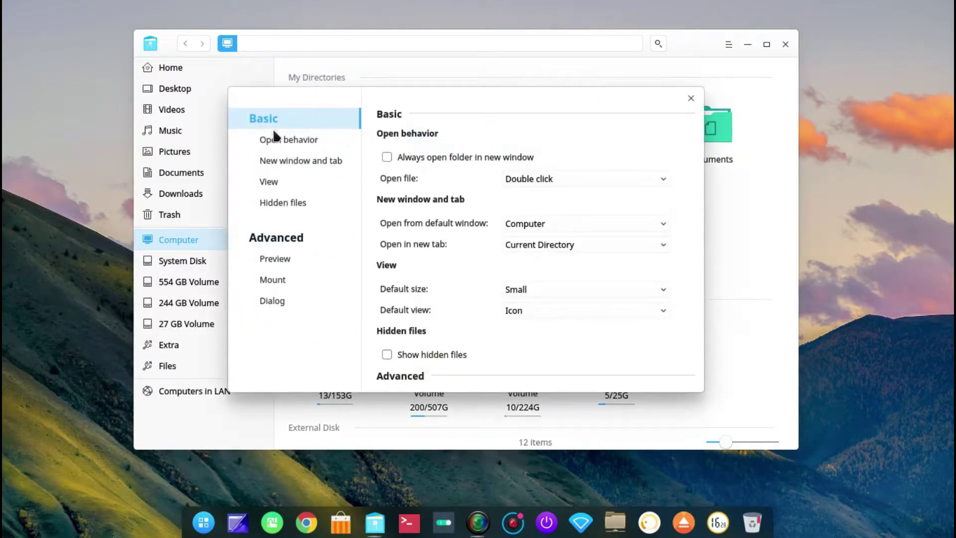
left_click(284, 205)
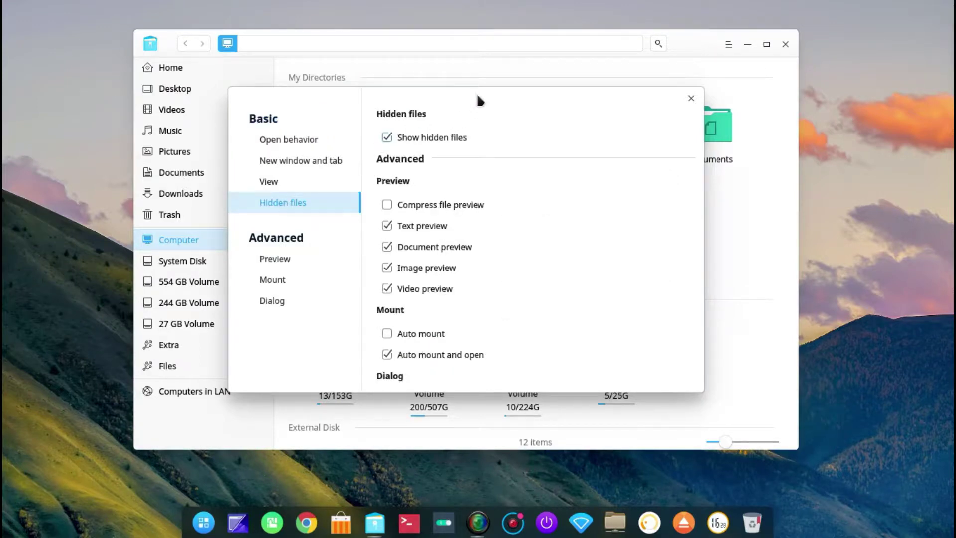
left_click_drag(477, 93, 450, 73)
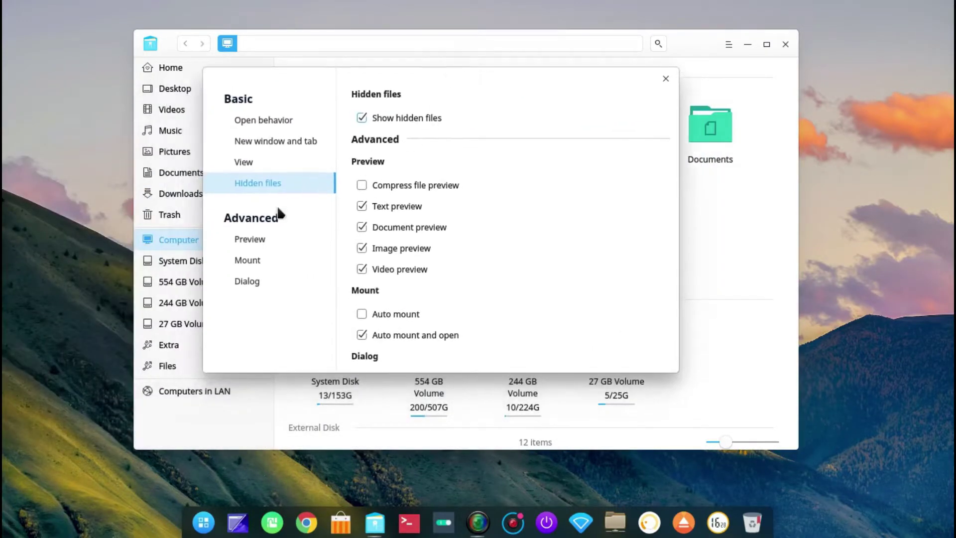
left_click(665, 79)
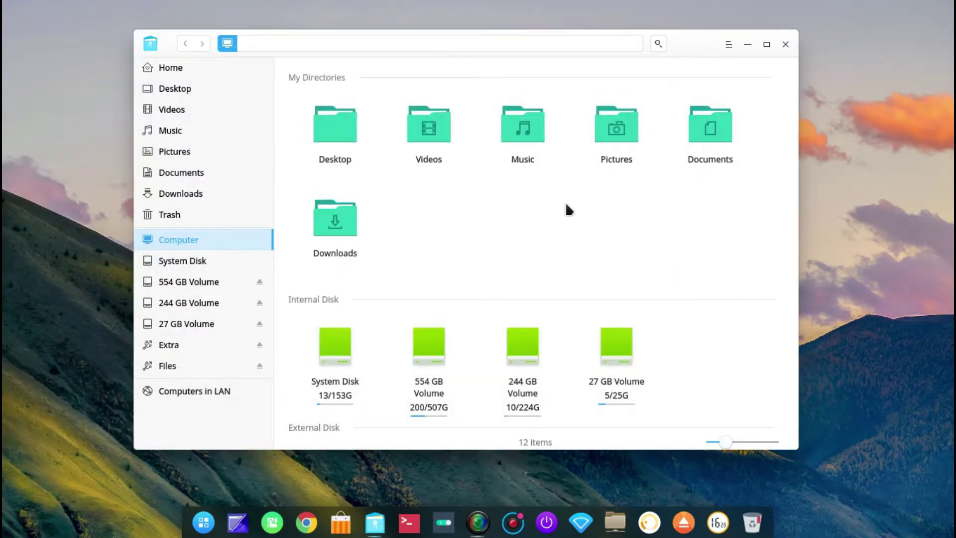
double_click(356, 139)
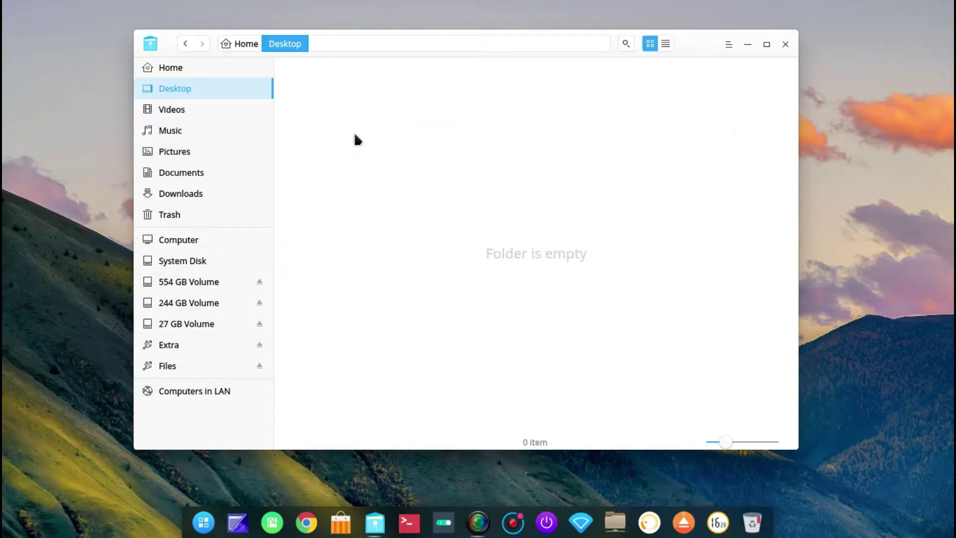
Step: Go back from Desktop to the Computer view and open the Home folder
left_click(184, 44)
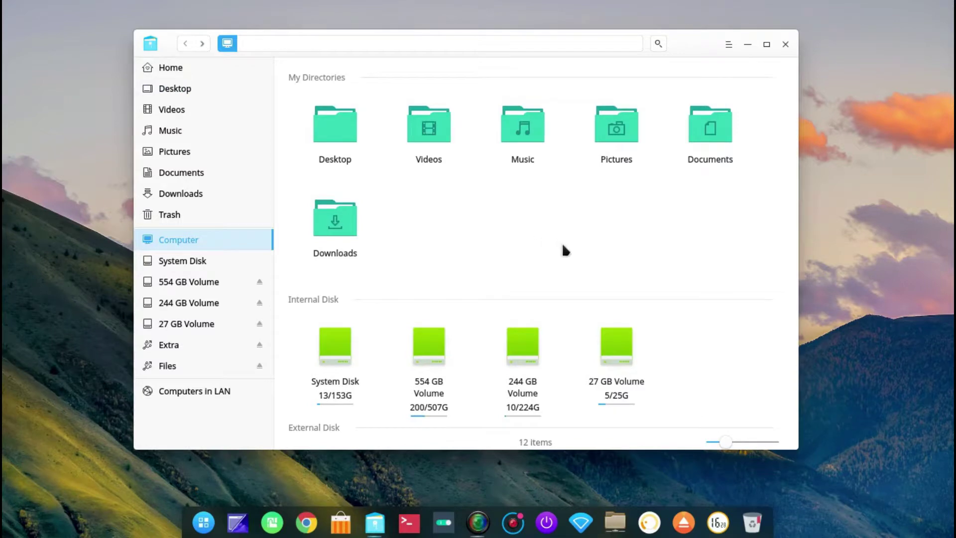
scroll(590, 253, "down", 3)
scroll(591, 259, "up", 3)
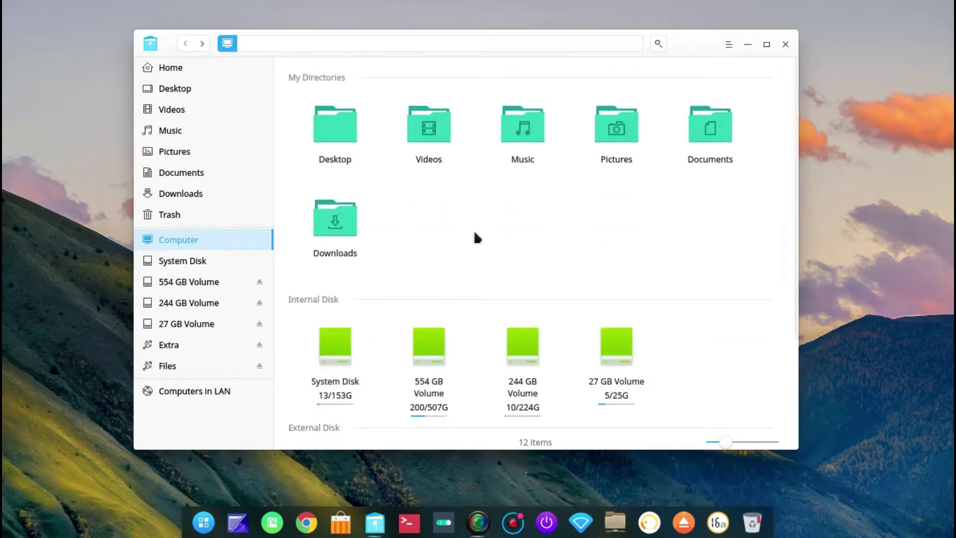
left_click(171, 71)
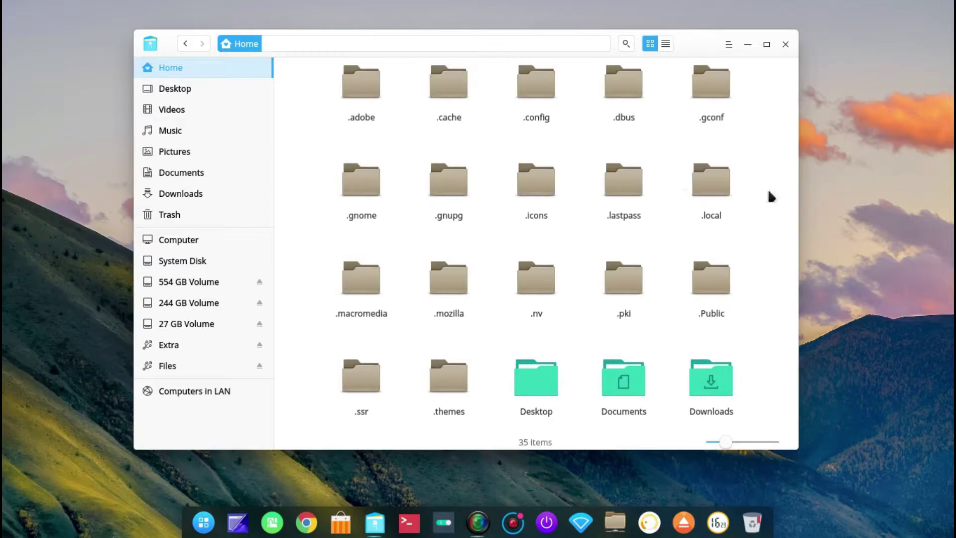
Step: Untick Show hidden files in the file manager's Hidden files settings, then close the file manager
left_click(729, 44)
left_click(747, 106)
left_click(279, 201)
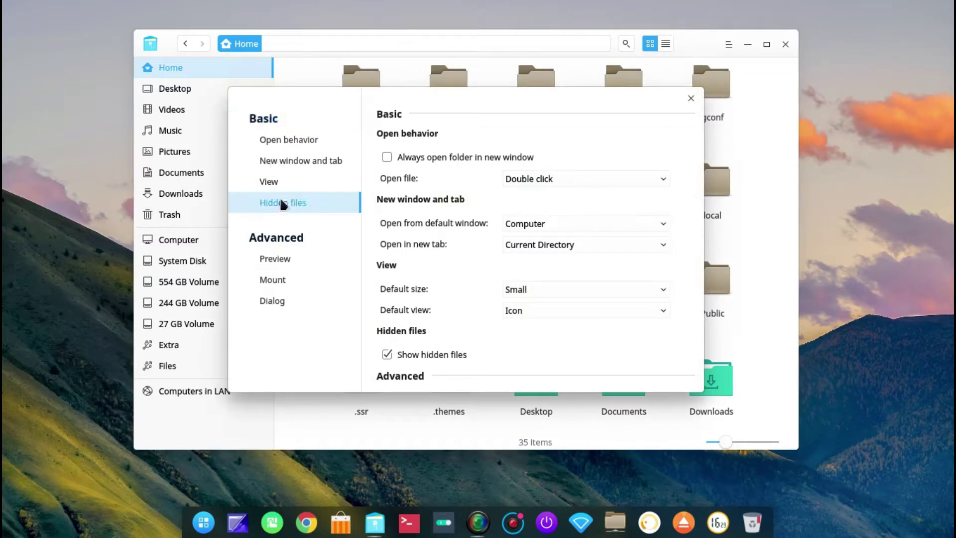
left_click(388, 138)
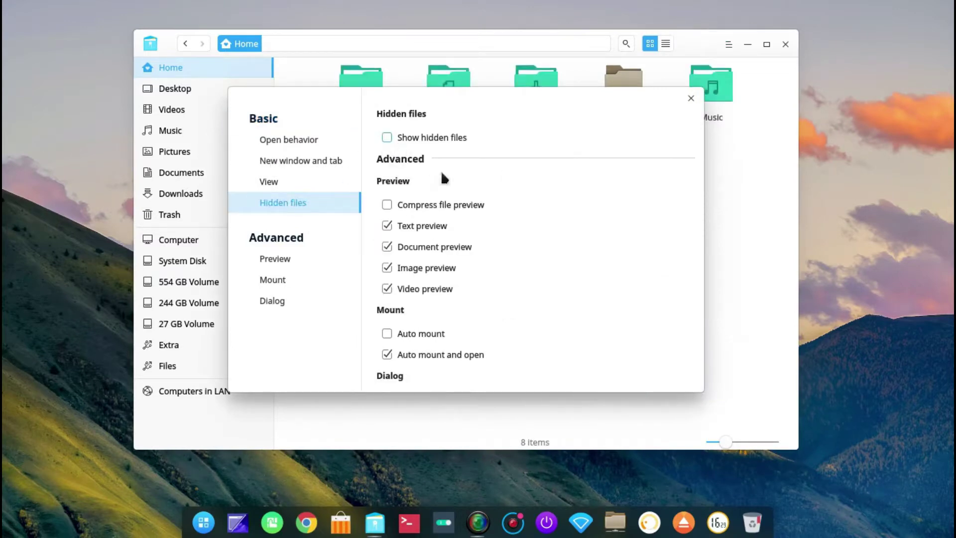
left_click(691, 98)
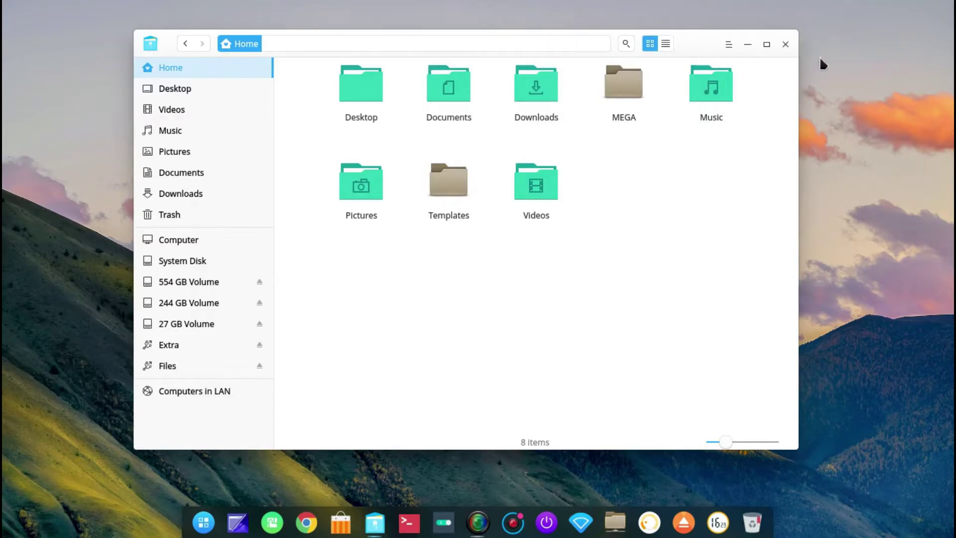
left_click(786, 45)
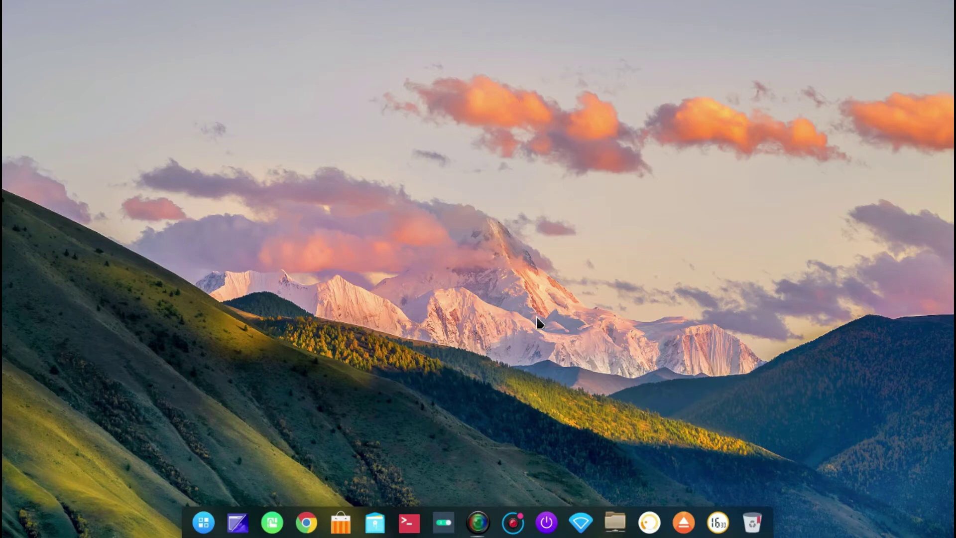
Step: Open the multitasking view showing all five workspaces
left_click(266, 529)
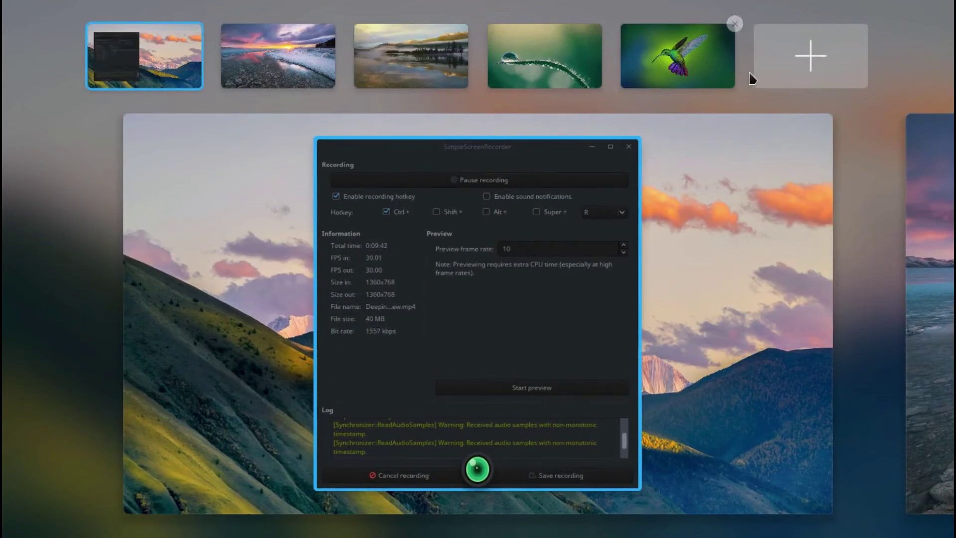
Step: Pick the fifth workspace's hummingbird thumbnail and exit the overview onto that desktop
left_click(687, 69)
left_click(600, 244)
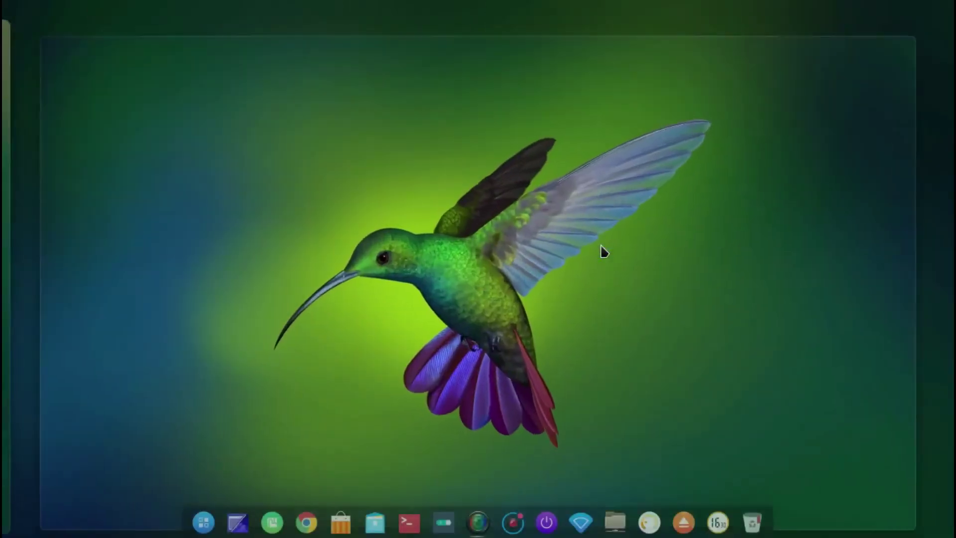